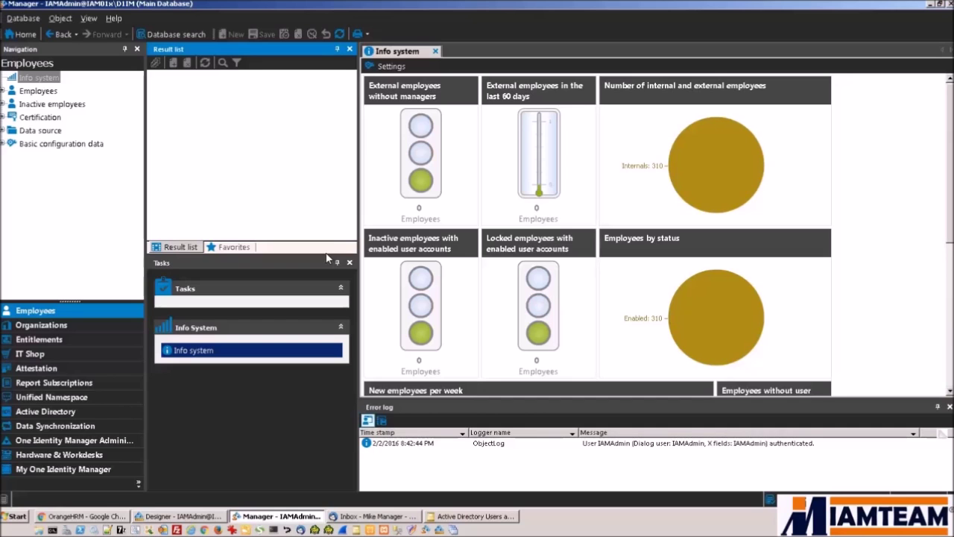
- Switch to OrangeHRM in Chrome, start a new employee record, and enter the employee's first and last name
click(200, 421)
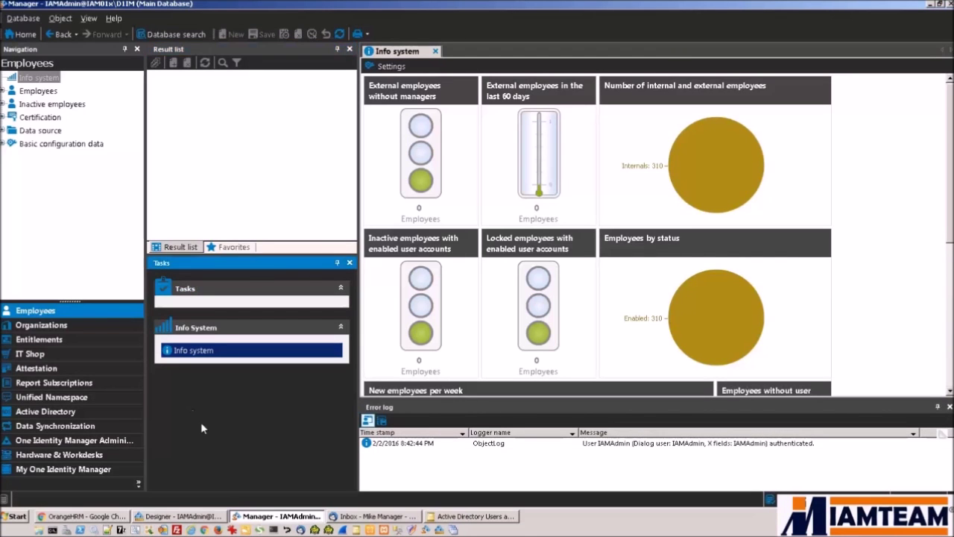
click(117, 515)
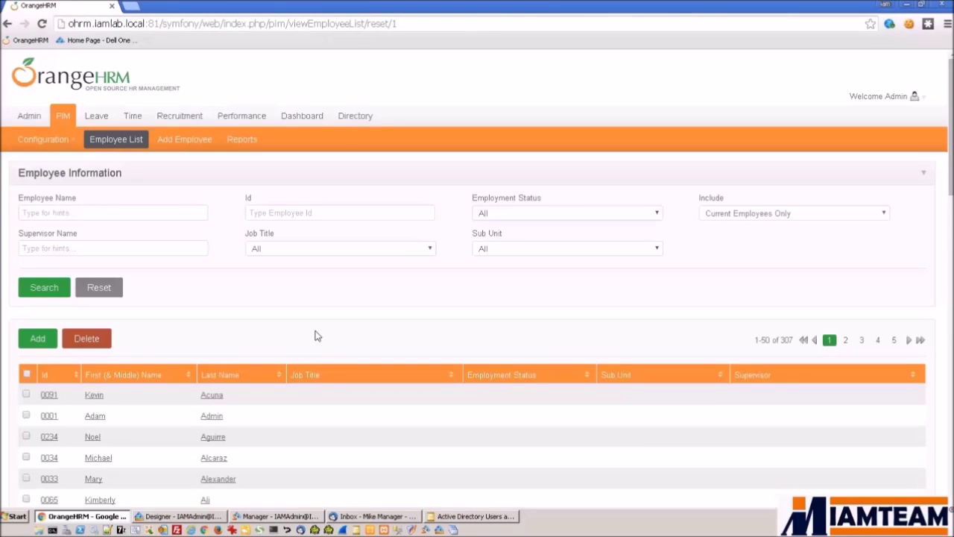
click(185, 140)
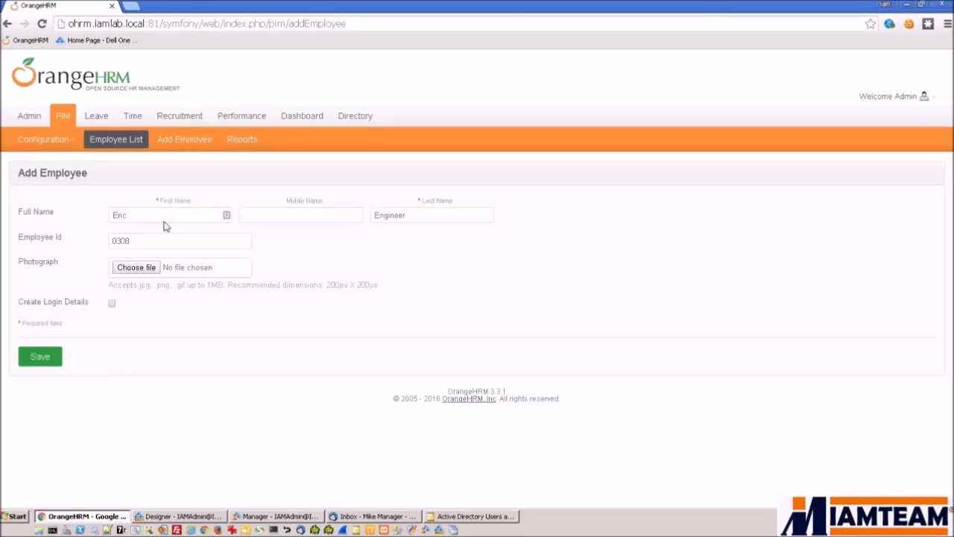
click(181, 241)
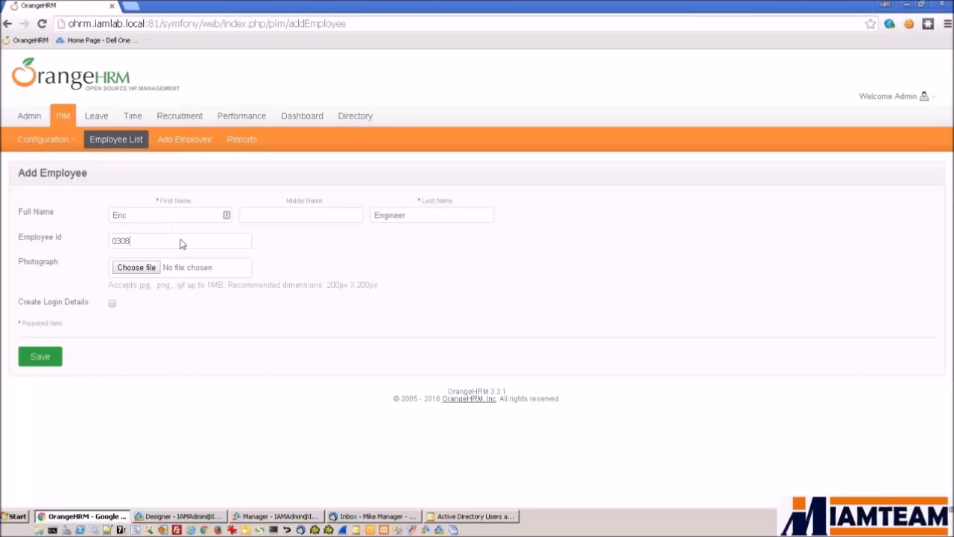
- Attach profile1.jpg as the new employee's photograph and save the record
click(150, 267)
click(140, 135)
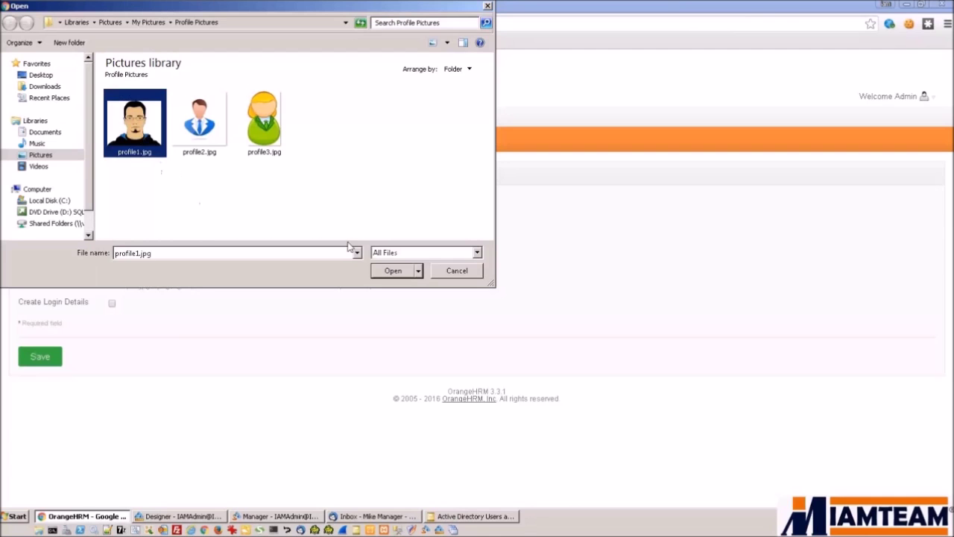
click(393, 272)
click(39, 356)
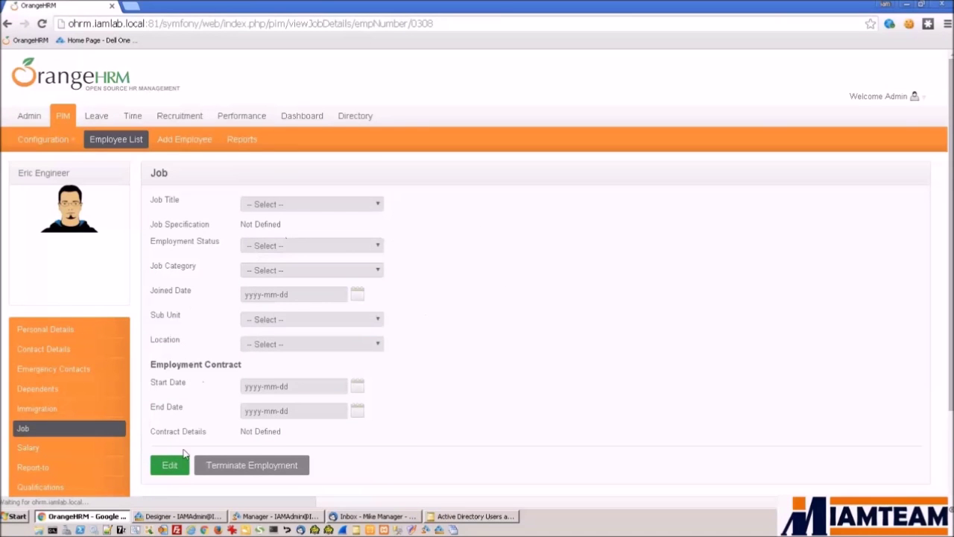
- Set the employee's job title to Engineer and sub unit to Engineering in the job details, and save
click(186, 460)
click(360, 207)
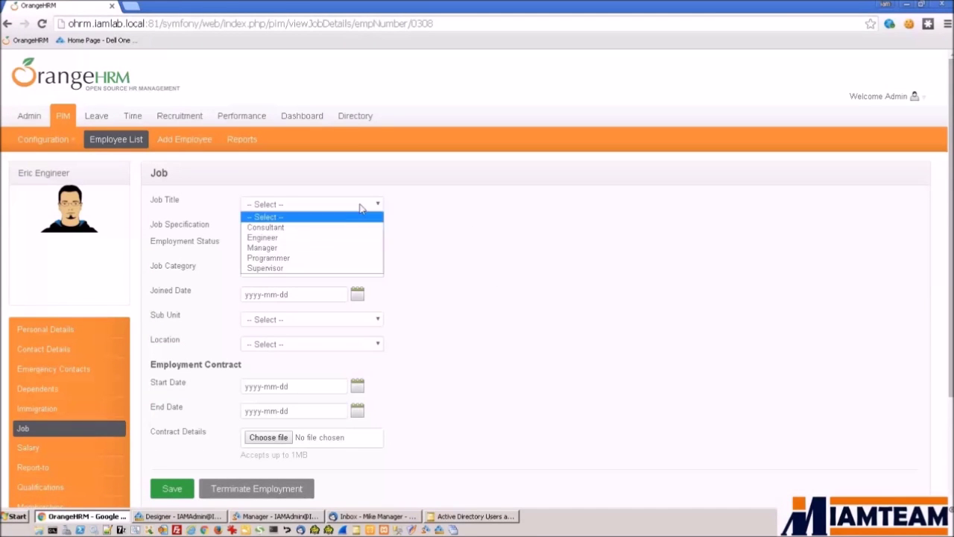
click(317, 238)
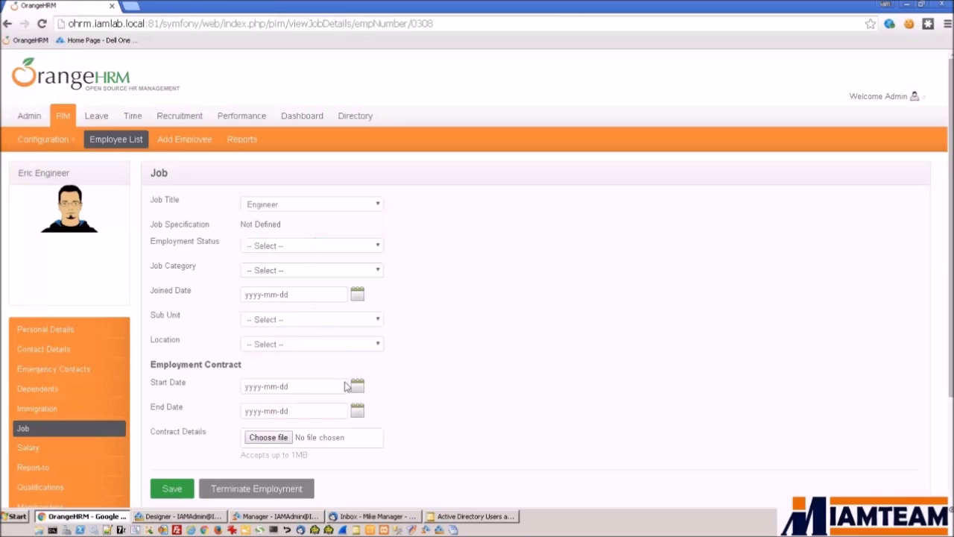
click(379, 320)
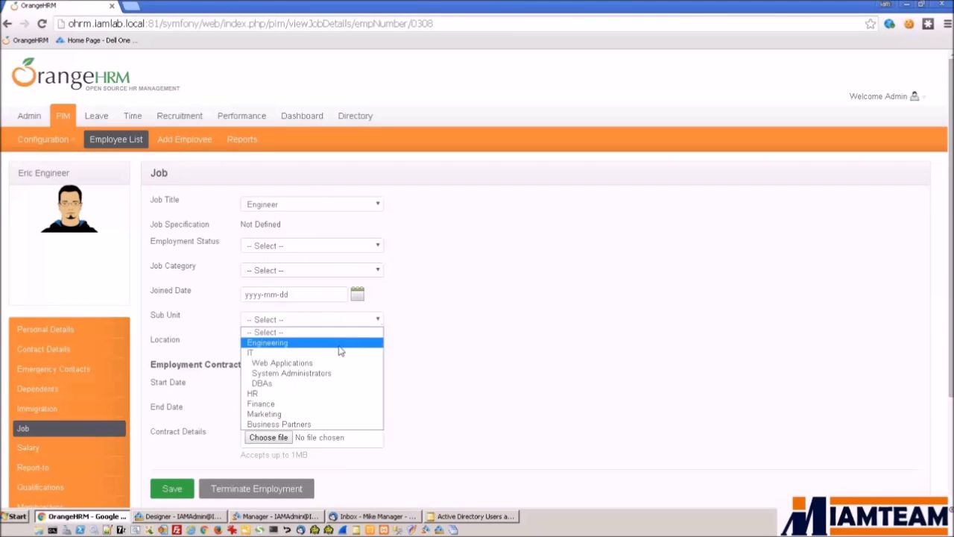
click(339, 349)
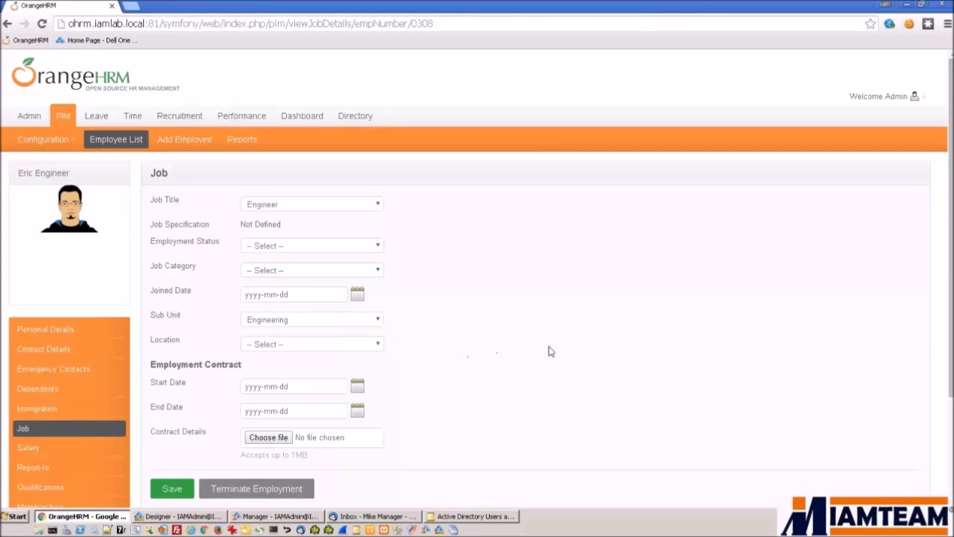
scroll(558, 353, down, 3)
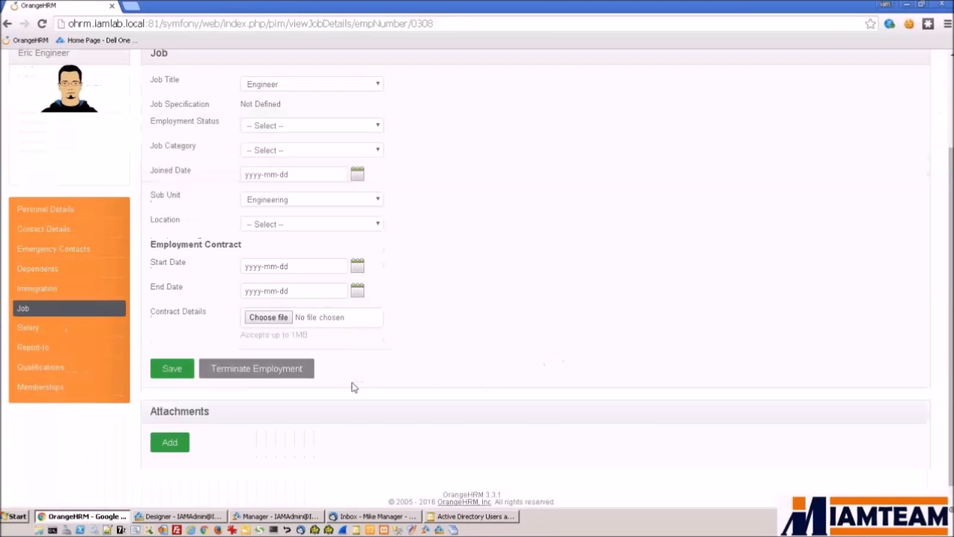
click(183, 372)
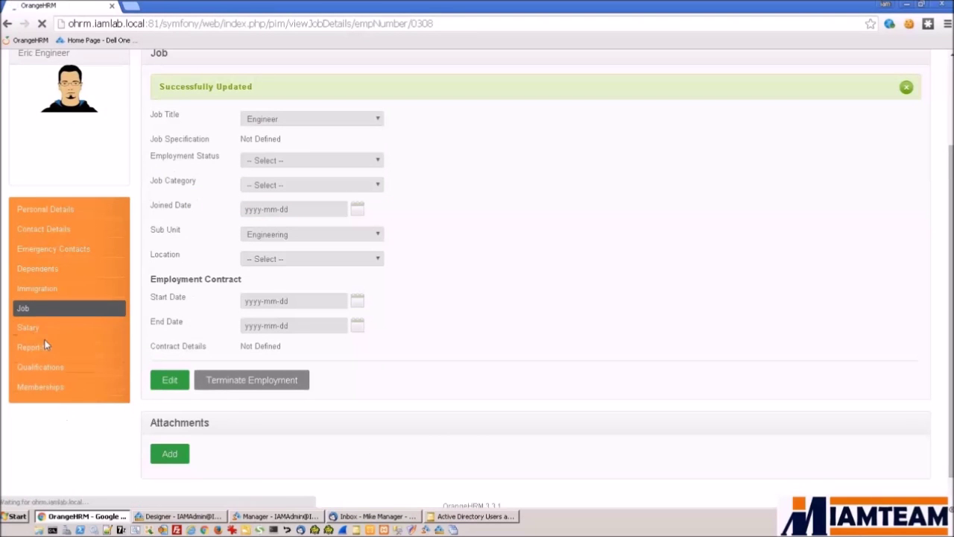
- Assign the manager as the engineer's supervisor with the Direct reporting method and save
click(36, 357)
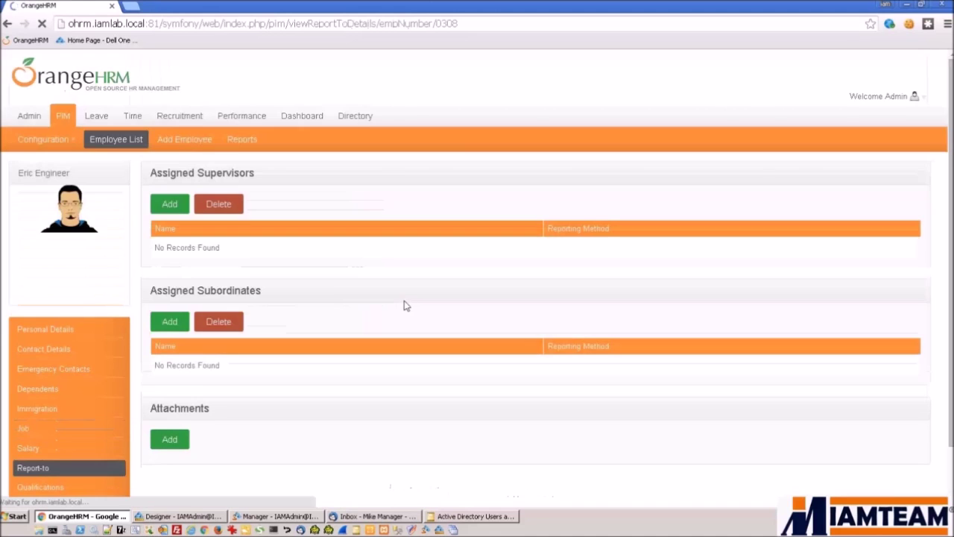
click(167, 206)
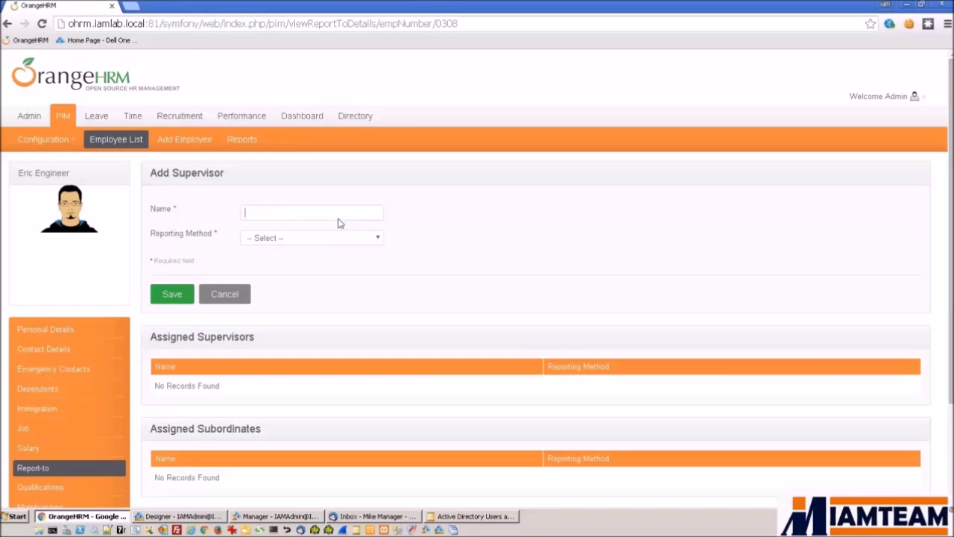
text(mike)
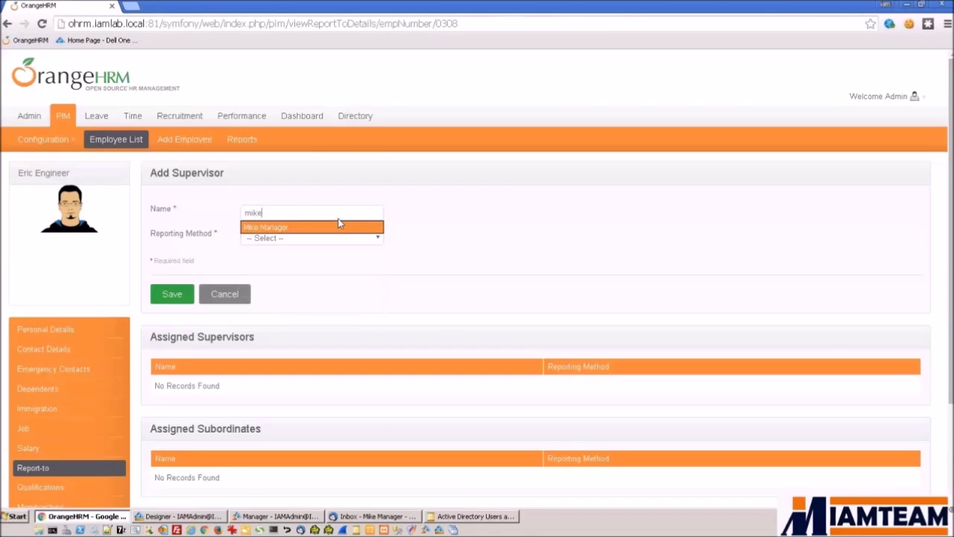
click(332, 229)
click(303, 239)
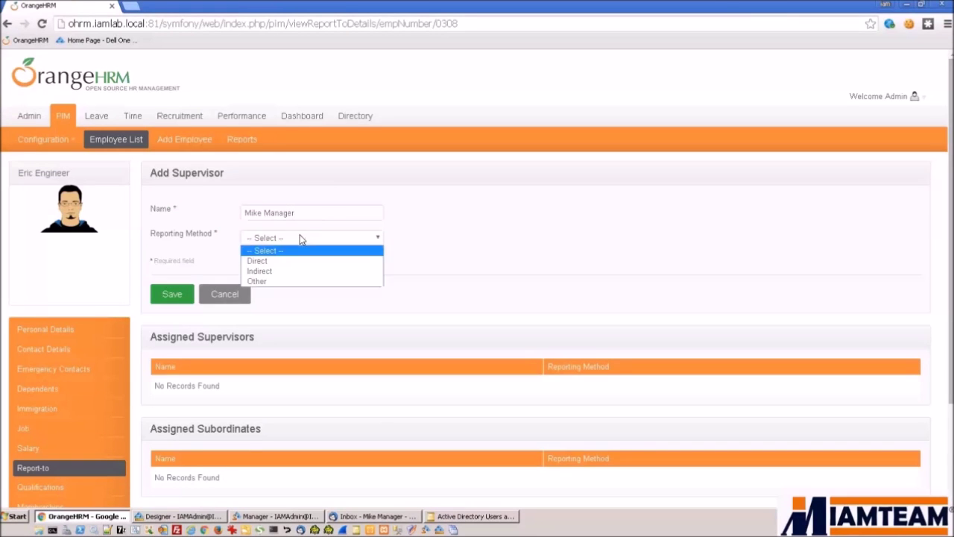
click(273, 260)
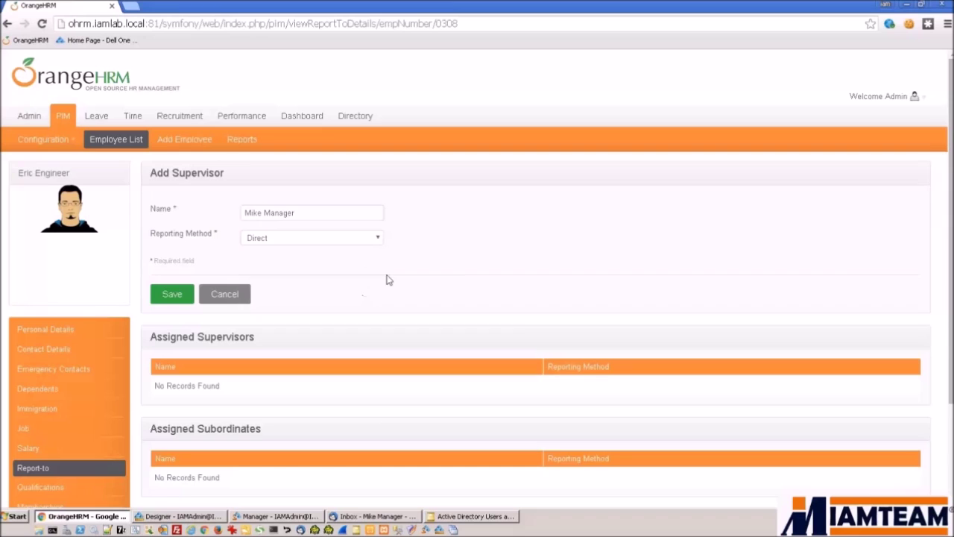
click(167, 296)
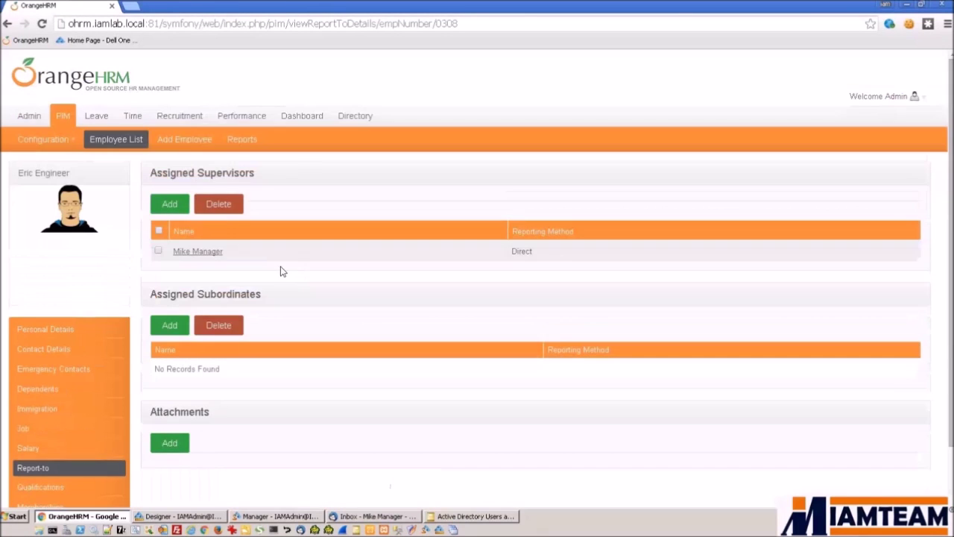
- Start a second new employee record and enter the employee's first and last name
click(187, 141)
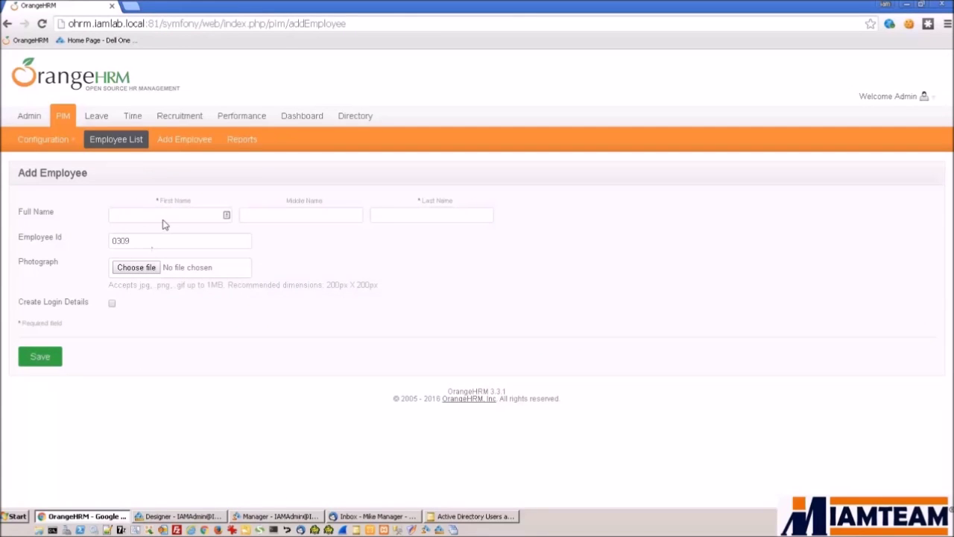
text(Pet)
key(Tab)
key(Tab)
text(Program)
- Attach profile2.jpg as the second employee's photograph and save the record
click(137, 268)
click(212, 150)
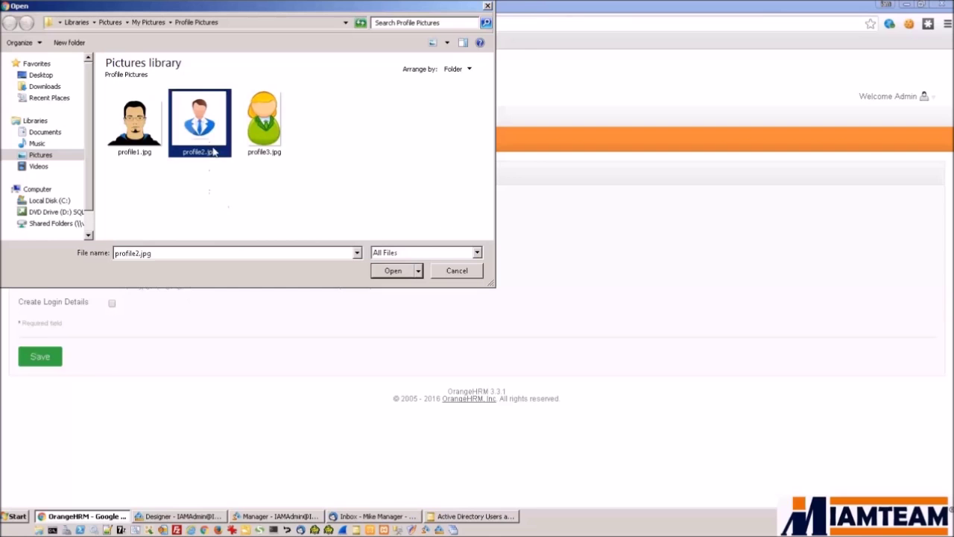
click(393, 271)
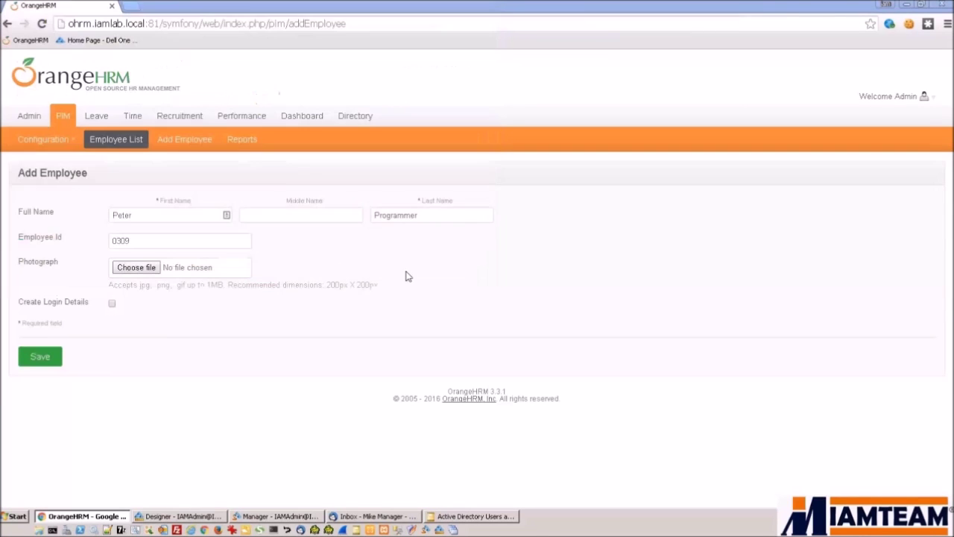
click(39, 360)
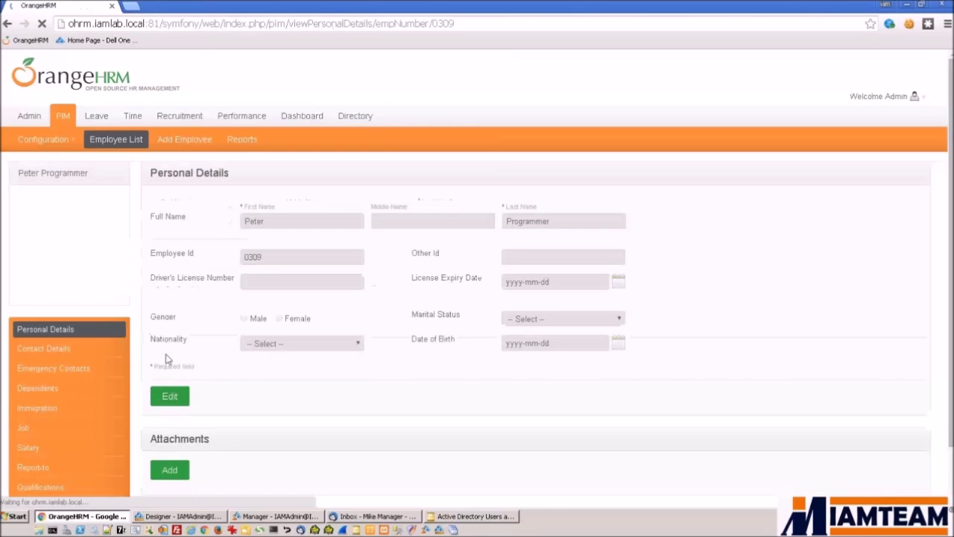
- Set the second employee's job title to Programmer and sub unit to Web Applications in the job details
scroll(209, 356, down, 2)
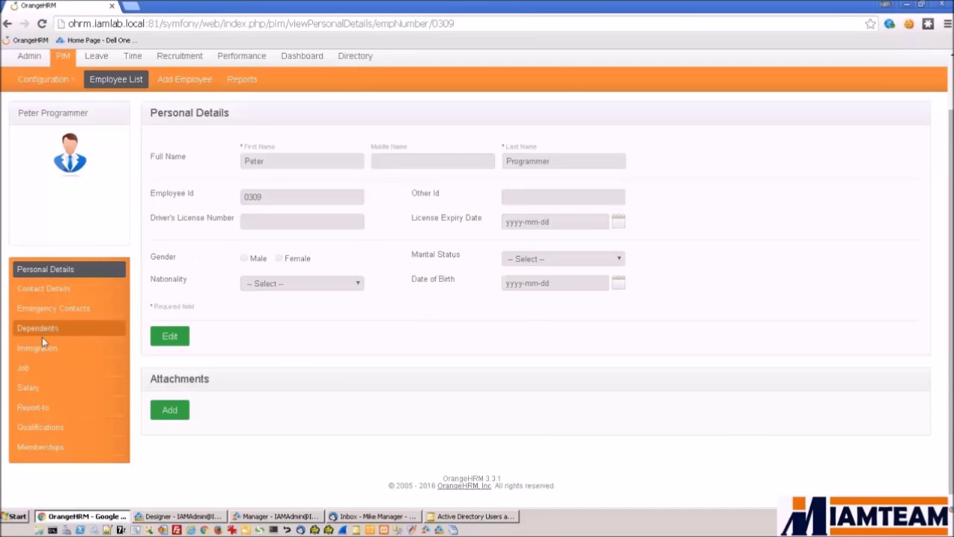
click(32, 370)
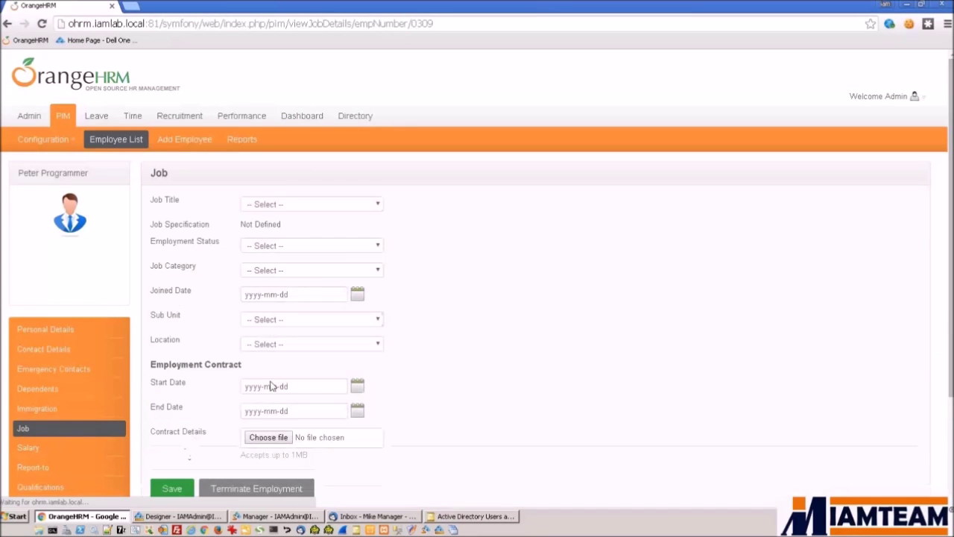
click(344, 205)
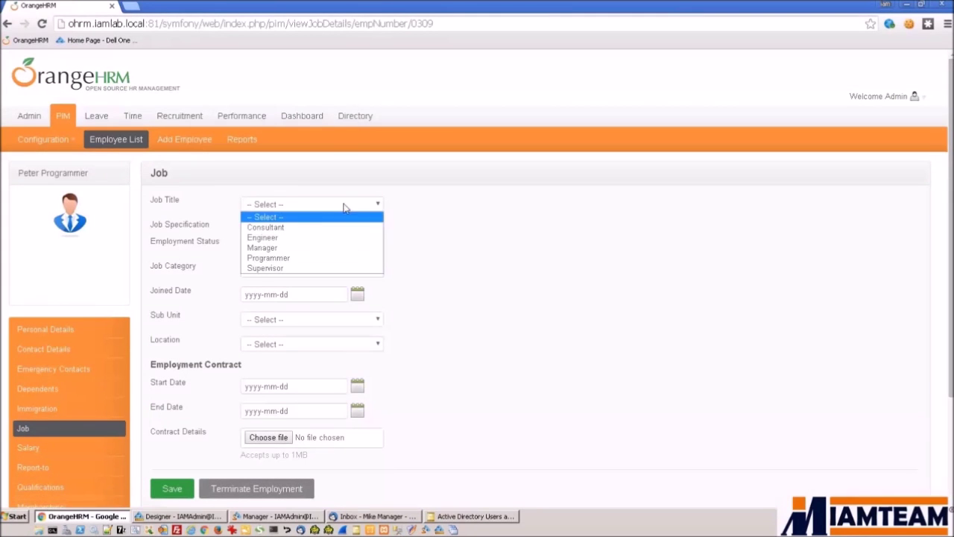
click(294, 256)
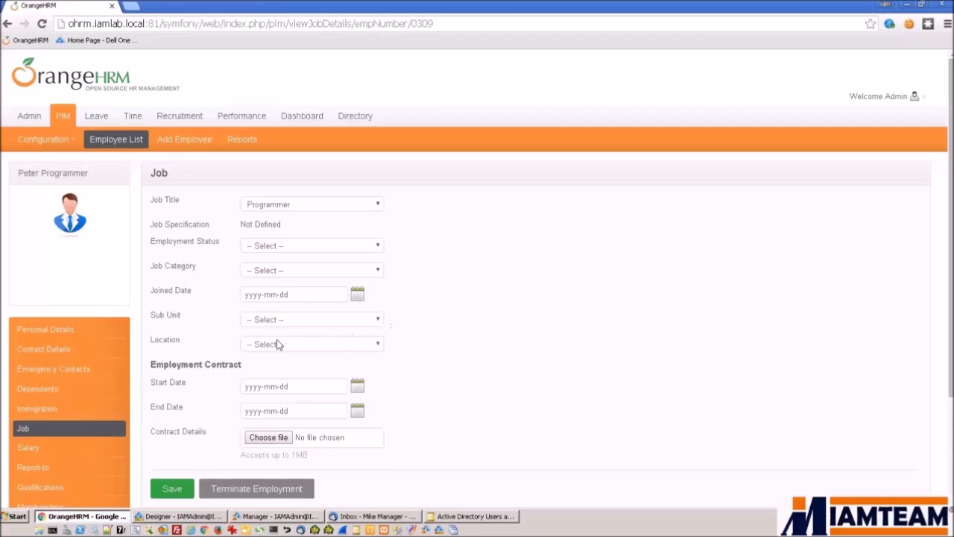
click(345, 322)
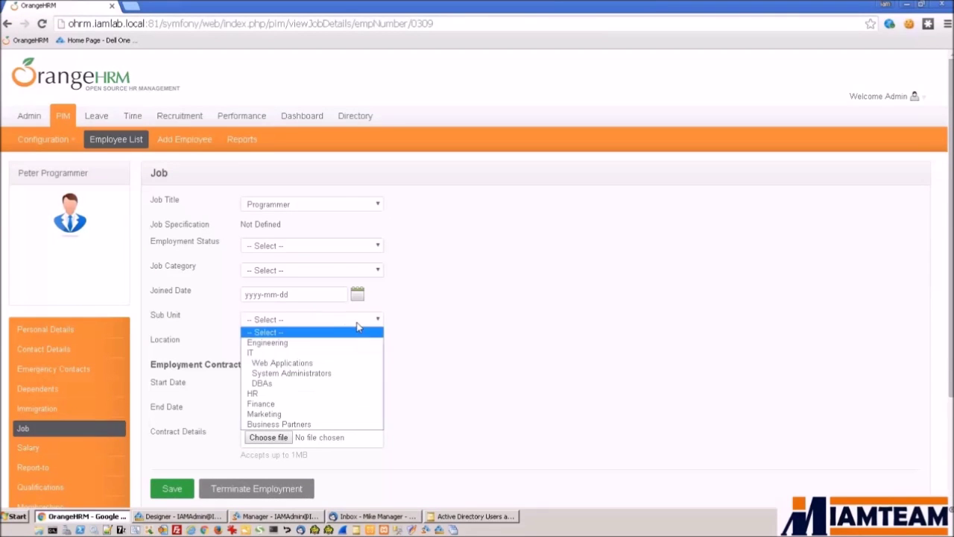
click(337, 363)
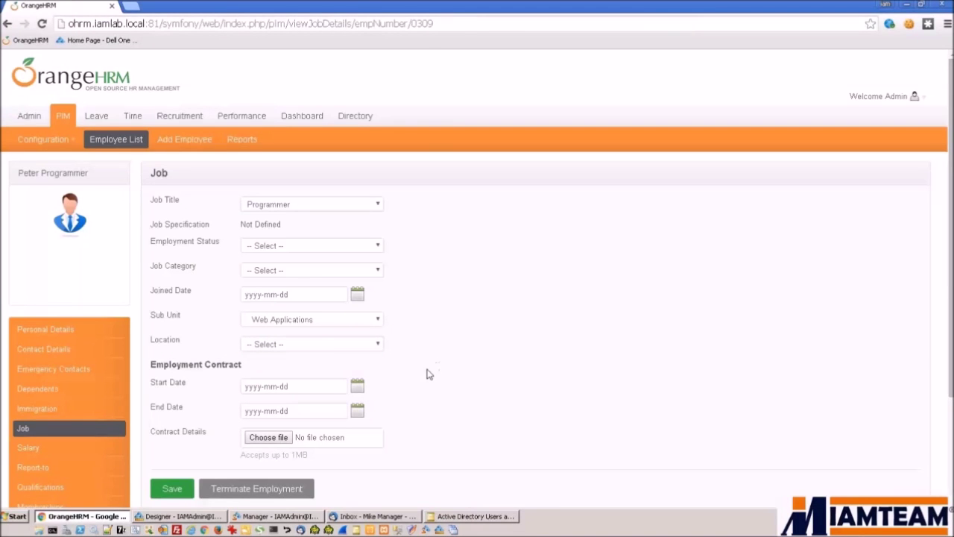
- Set the employment contract end date to 2016-05-31 and save the job details
click(358, 412)
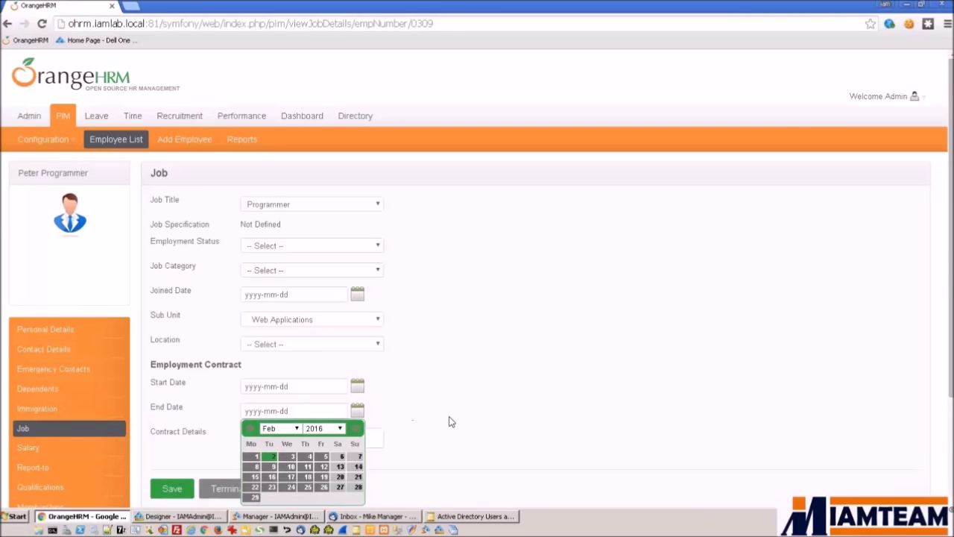
scroll(342, 384, down, 1)
click(297, 368)
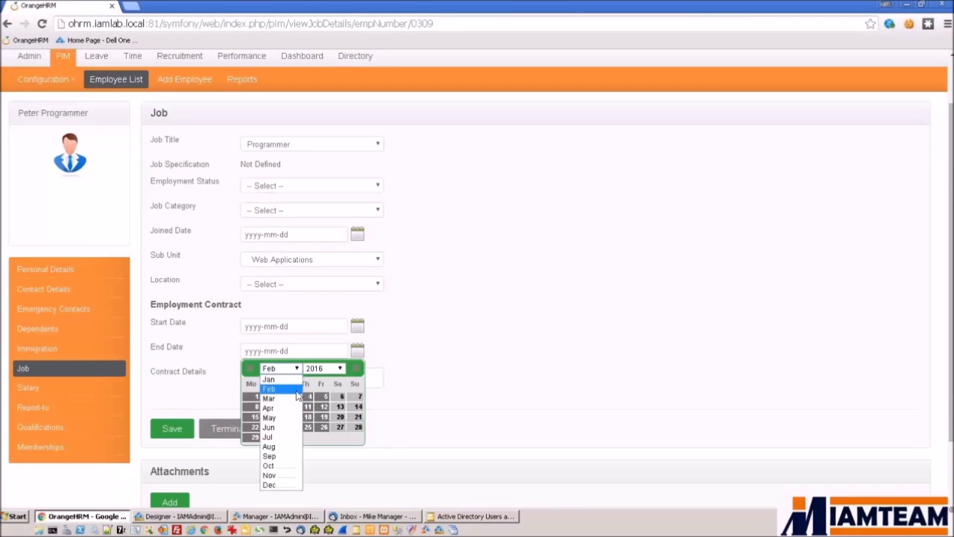
click(287, 417)
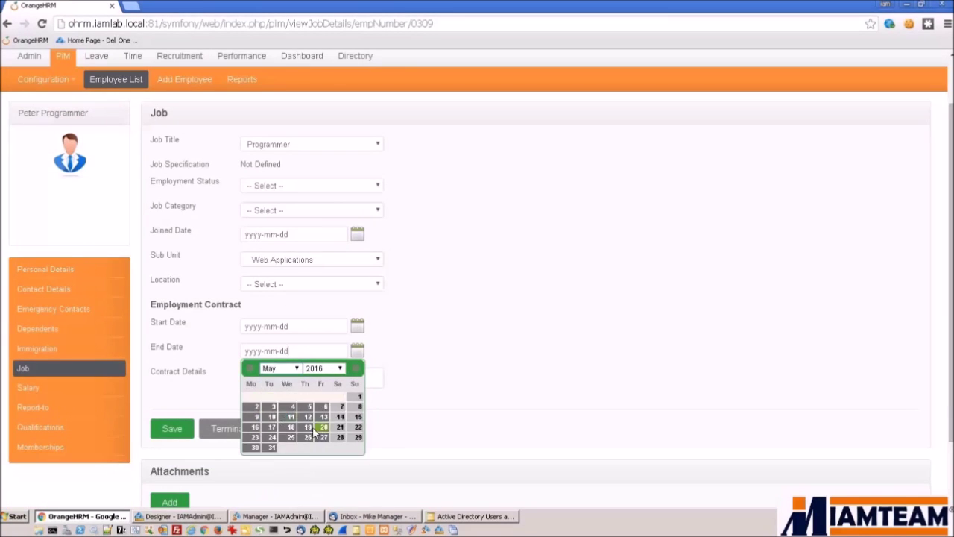
click(271, 448)
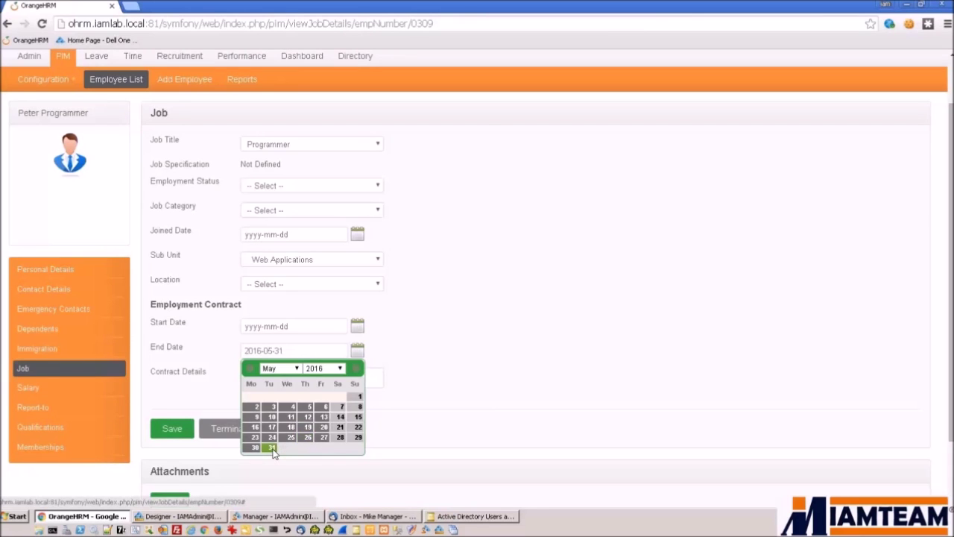
click(172, 431)
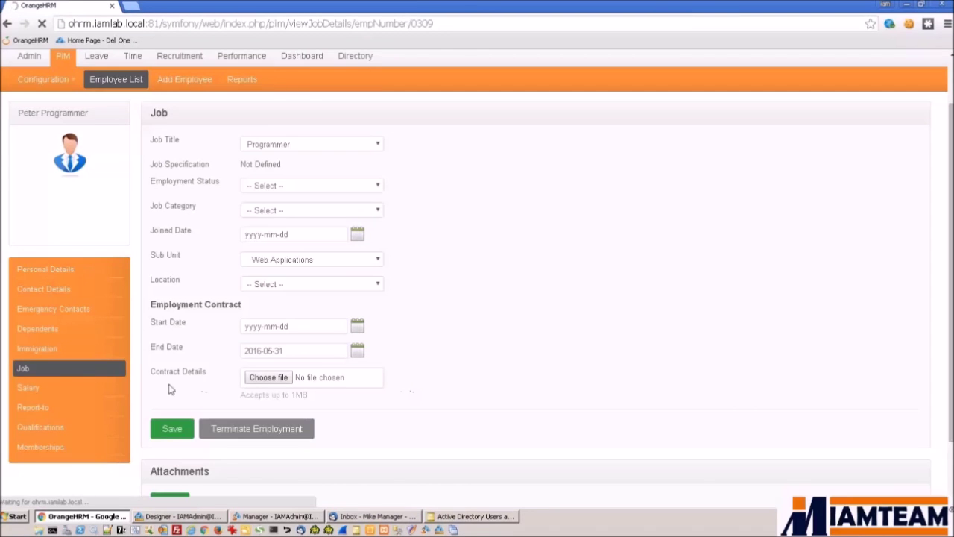
- Assign a supervisor to the second employee with the Direct reporting method and save the assignment
scroll(54, 412, down, 2)
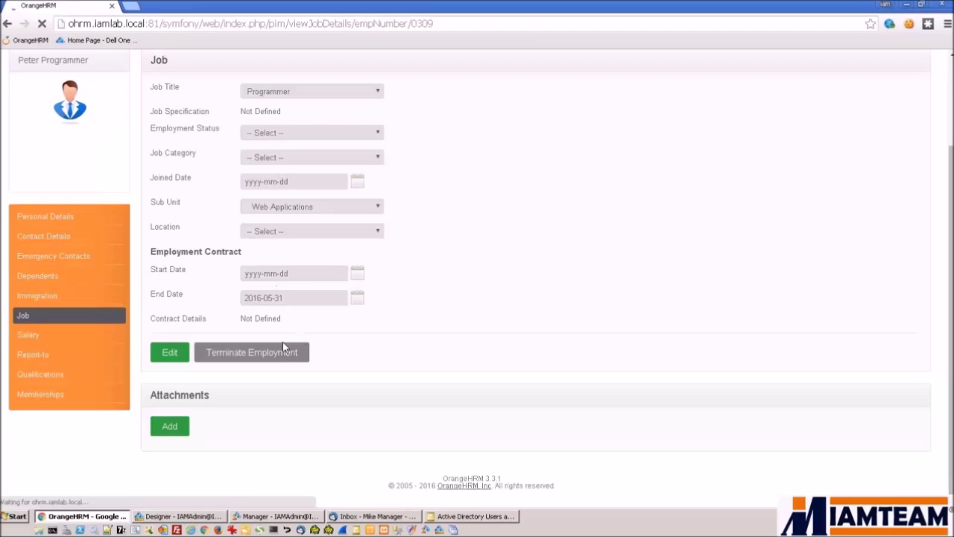
click(34, 354)
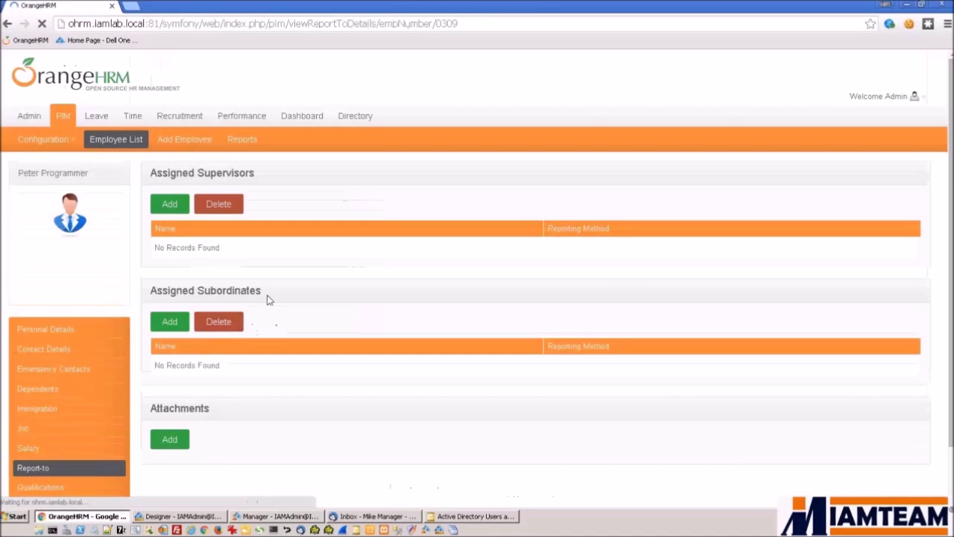
click(170, 203)
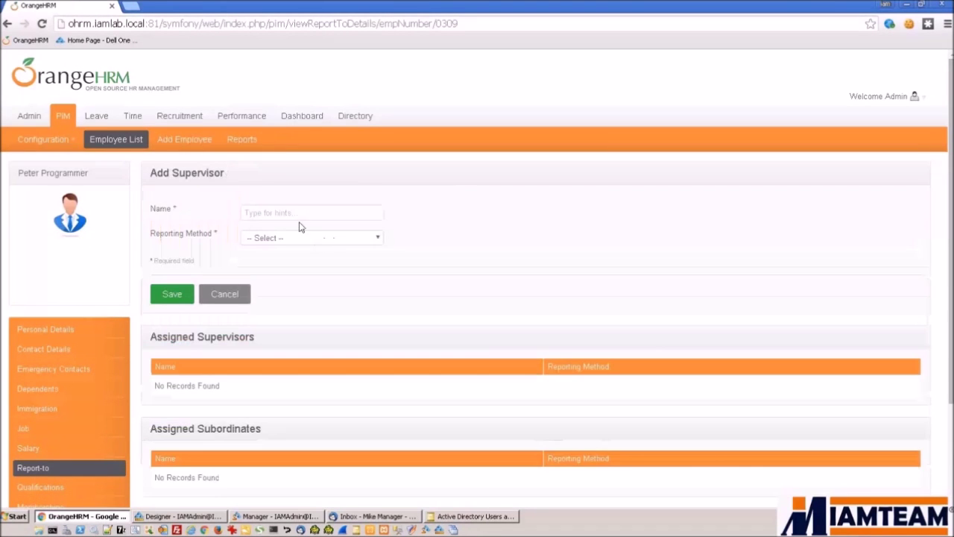
click(296, 214)
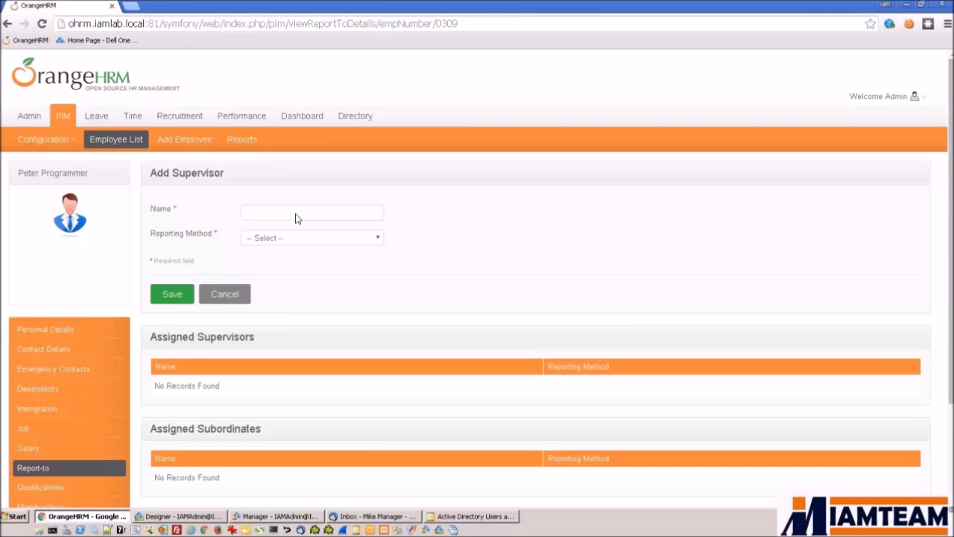
text(Adam)
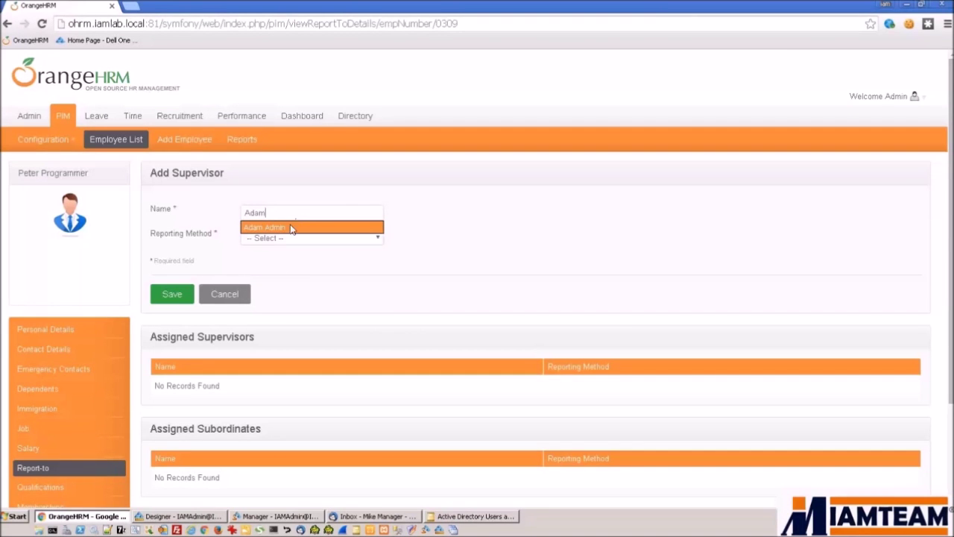
click(292, 226)
click(290, 238)
click(281, 262)
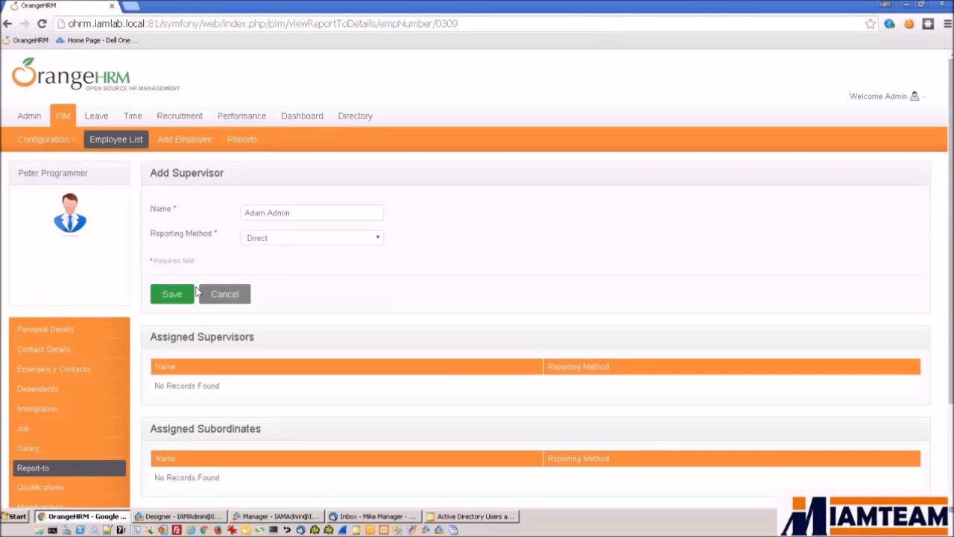
click(181, 295)
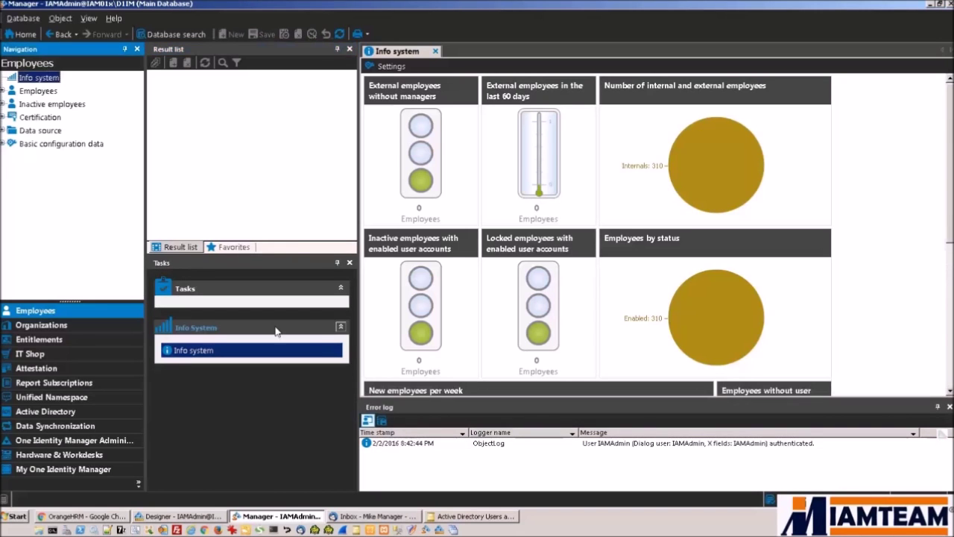
- Switch to the Identity Manager console, open the first employee's overview and spread out the Active Directory account and mailbox boxes
click(44, 91)
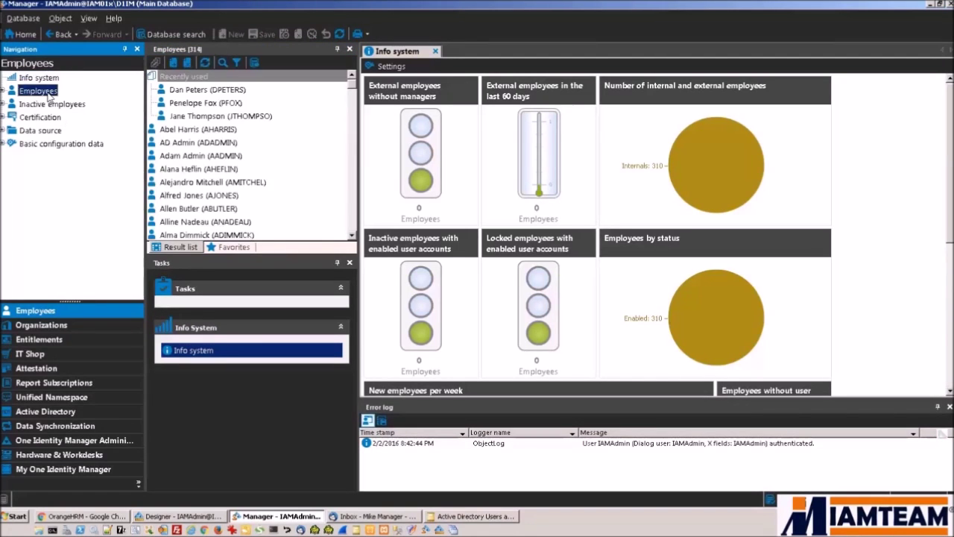
click(219, 104)
text(er)
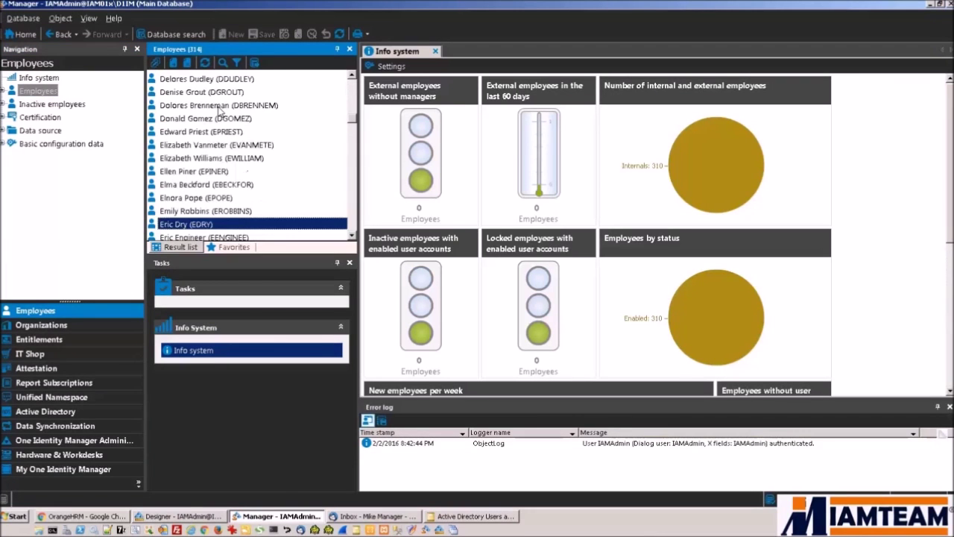
key(Down)
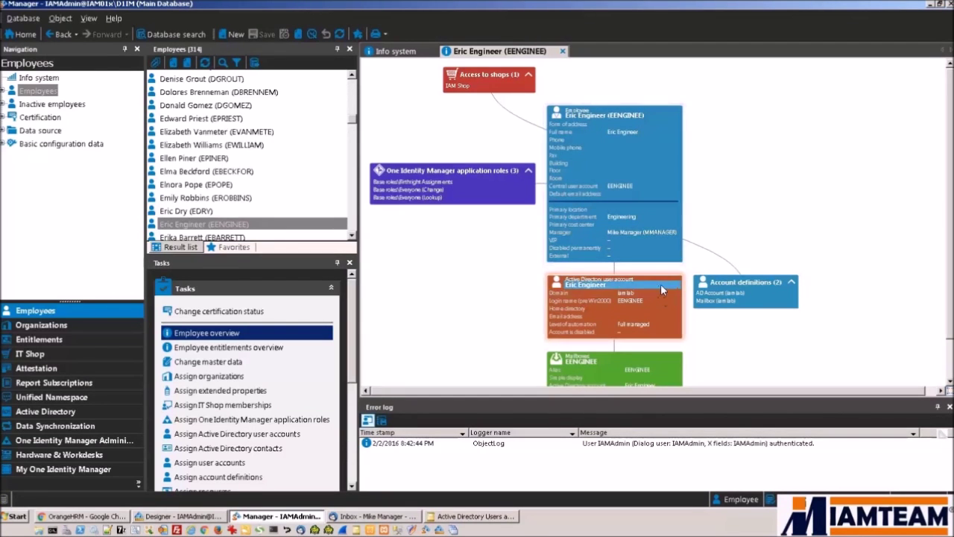
drag(660, 284, 492, 267)
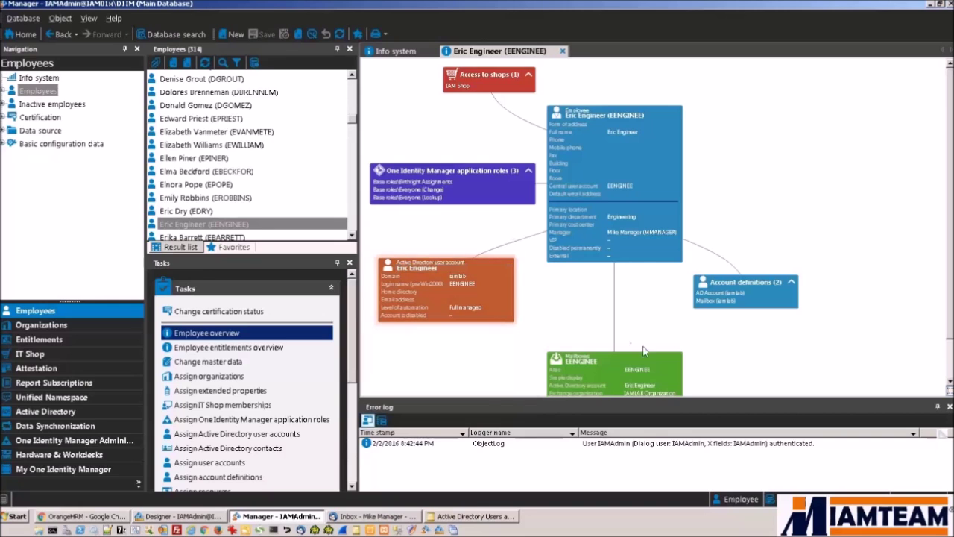
drag(655, 356, 643, 316)
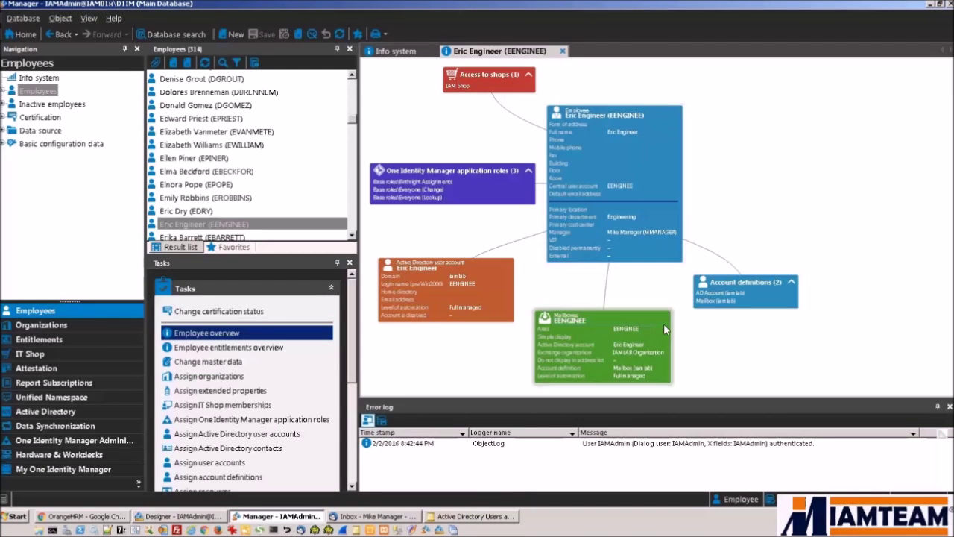
- Review the first employee's general, organizational and address master data, including the picture, and return to the employee overview
click(617, 116)
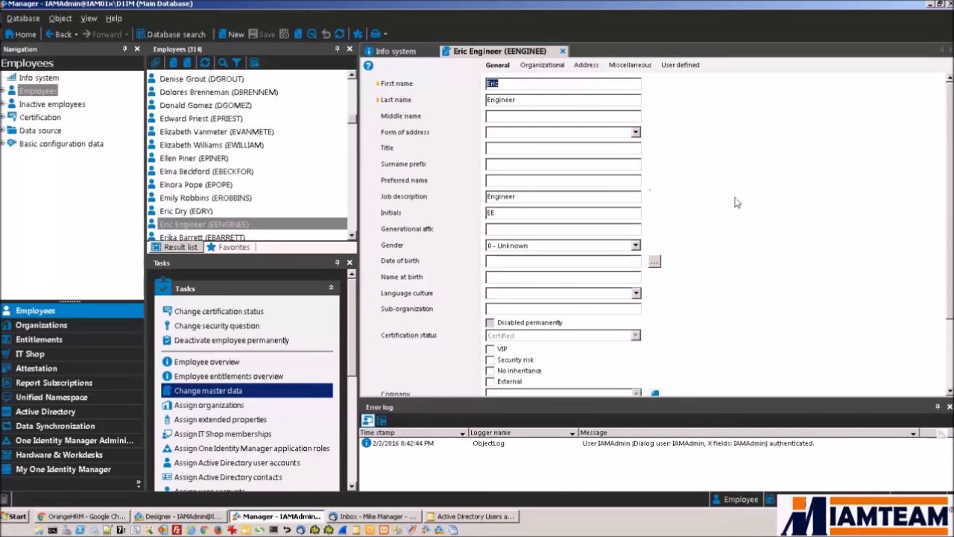
click(564, 102)
click(542, 66)
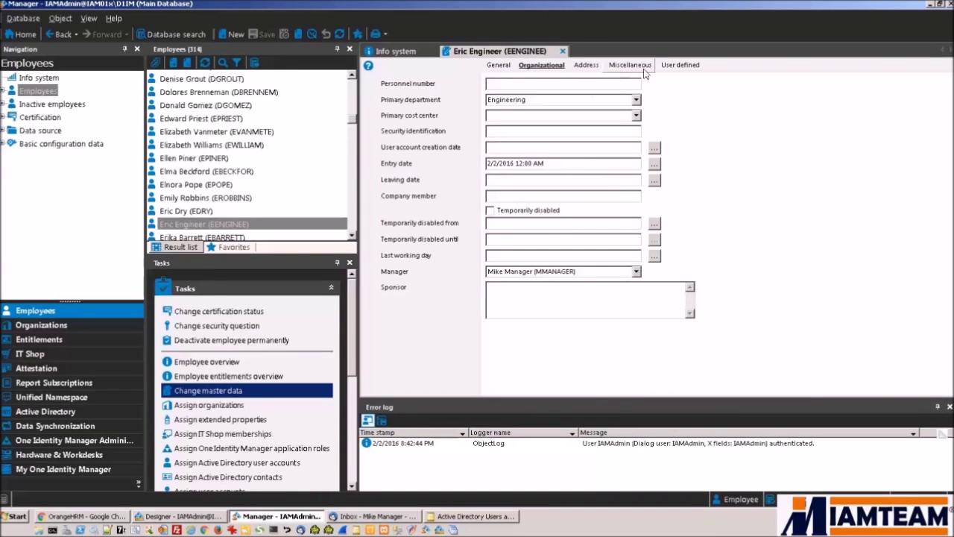
click(585, 65)
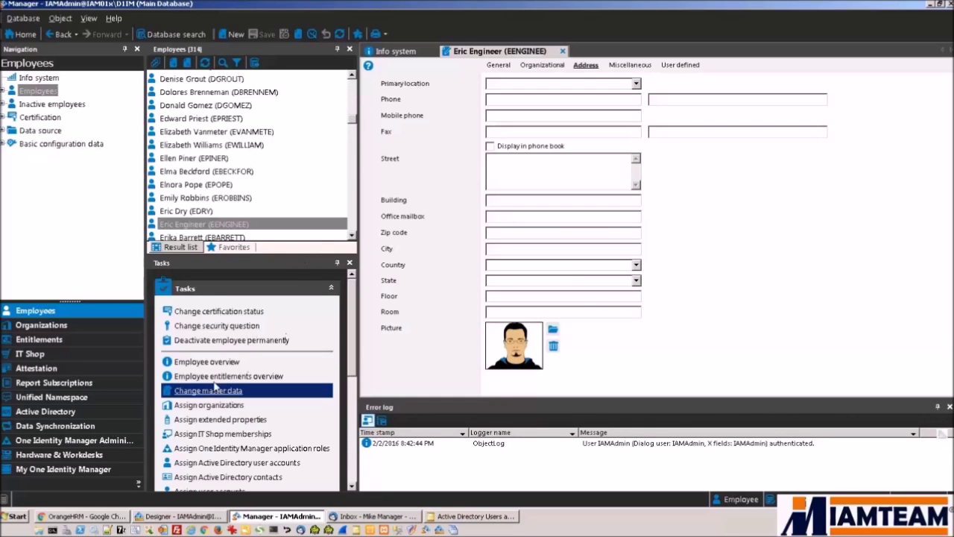
click(202, 362)
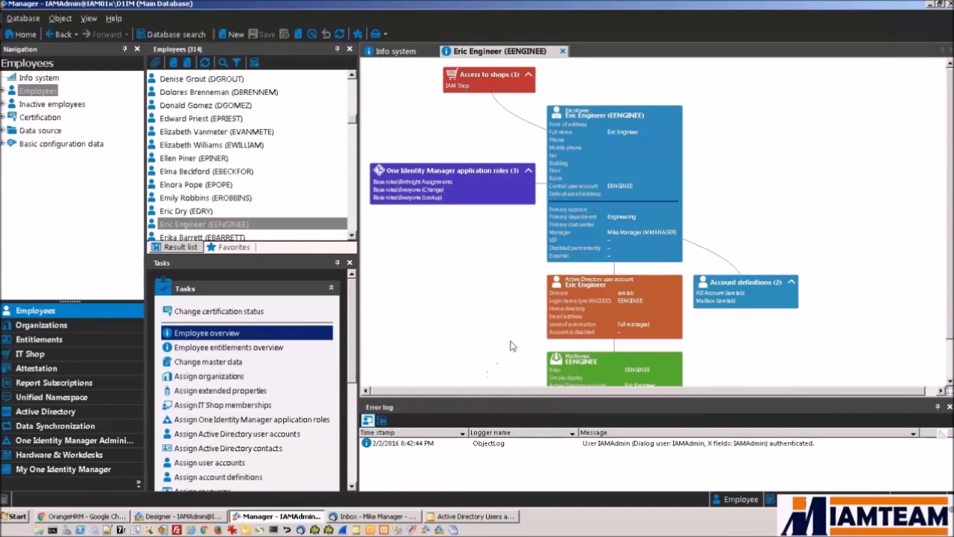
- View the first employee's Active Directory account overview, and open the account's properties from IAMLAB's Engineering unit in Active Directory Users and Computers
click(597, 289)
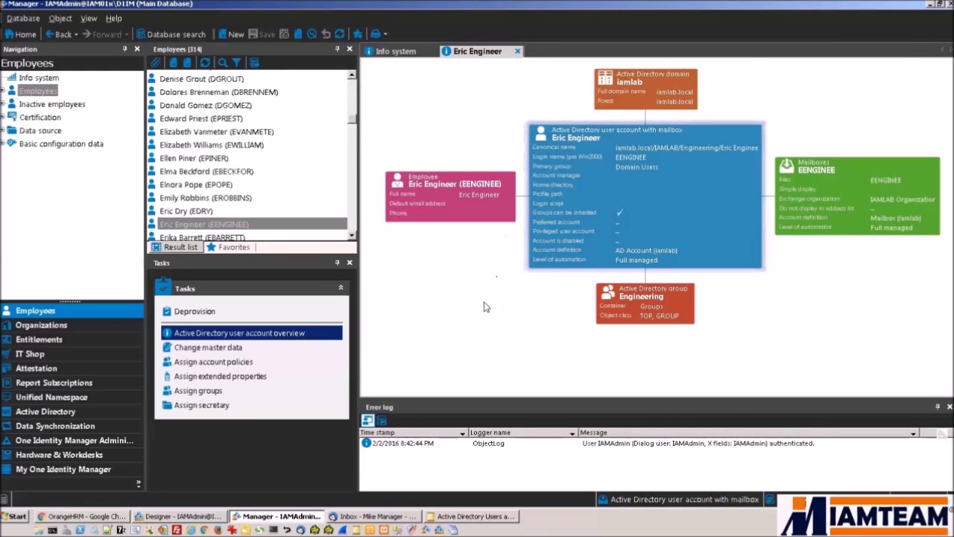
click(477, 518)
click(477, 494)
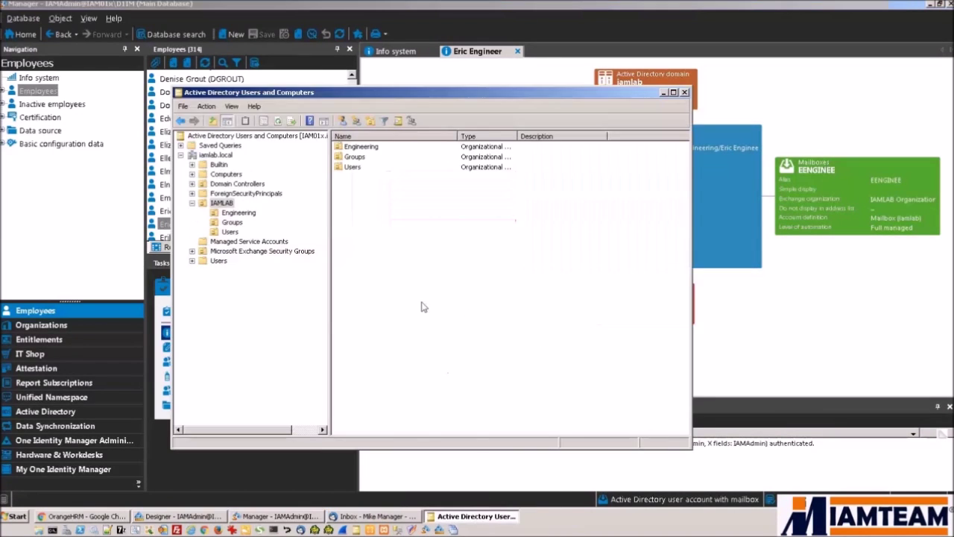
click(250, 215)
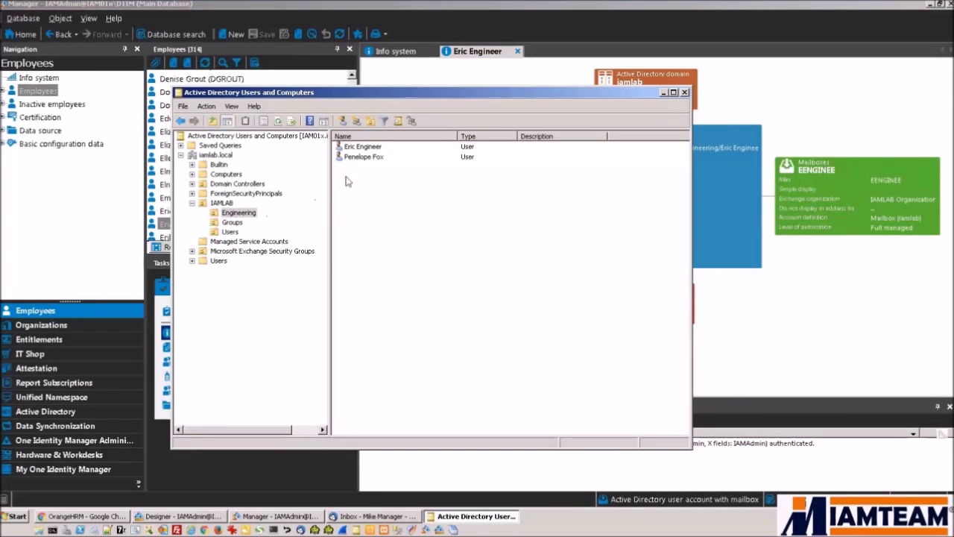
double_click(363, 146)
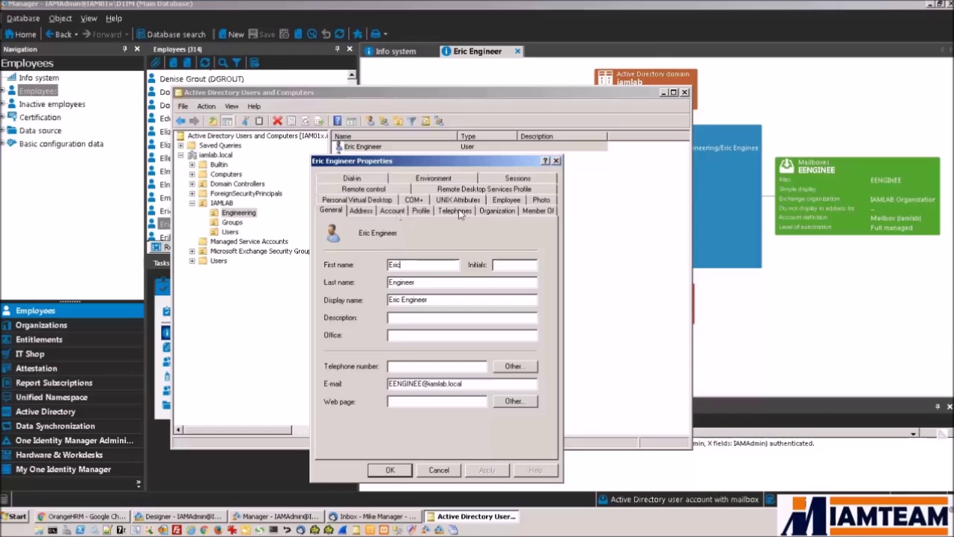
- Check the account, organization and group membership properties of the first employee's directory account, and close them without changes
click(392, 211)
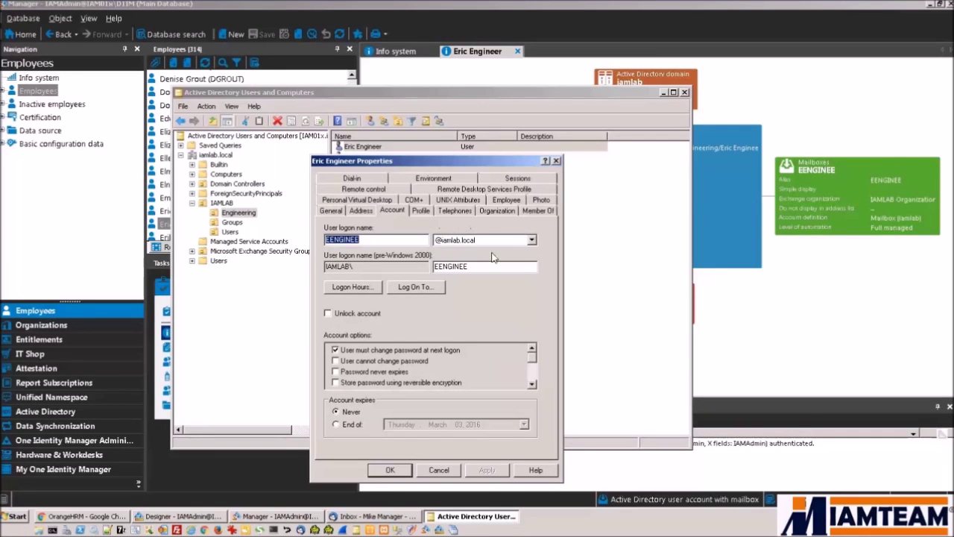
click(498, 211)
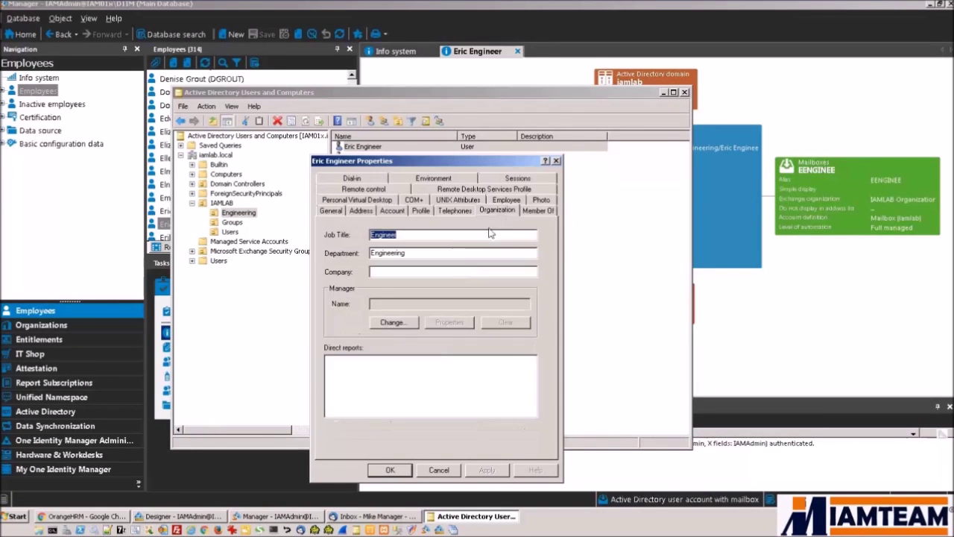
click(428, 253)
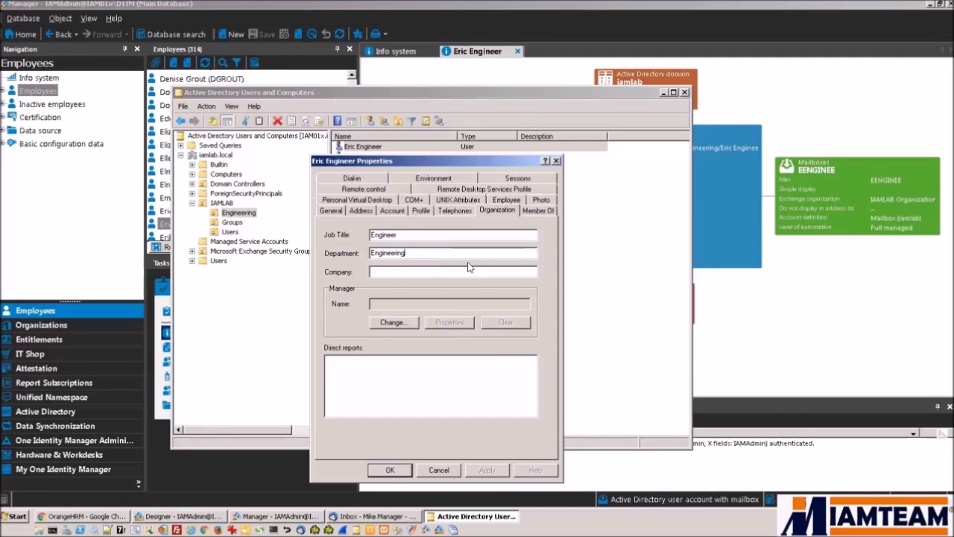
click(539, 212)
click(352, 262)
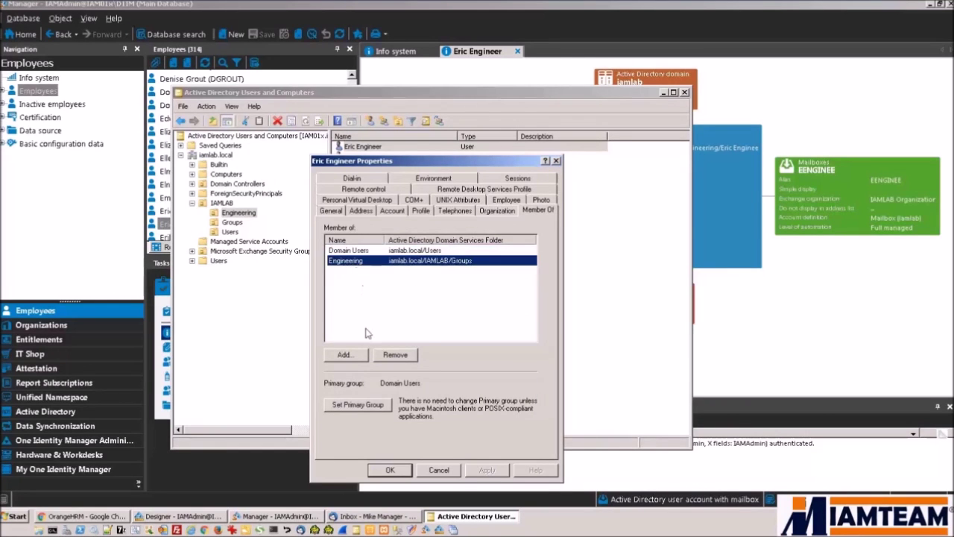
click(437, 470)
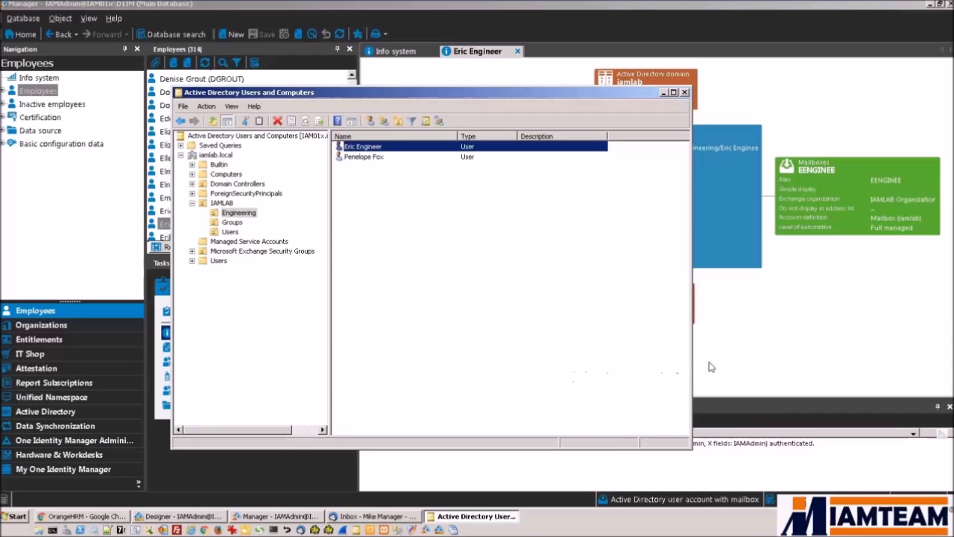
- Return to the Identity Manager console and find the second employee in the employee list to open the overview
click(748, 362)
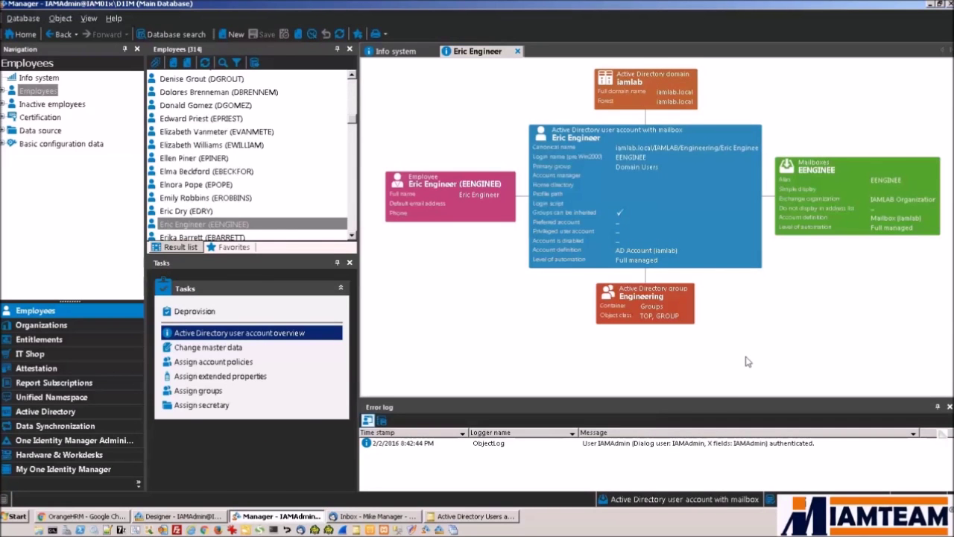
click(234, 187)
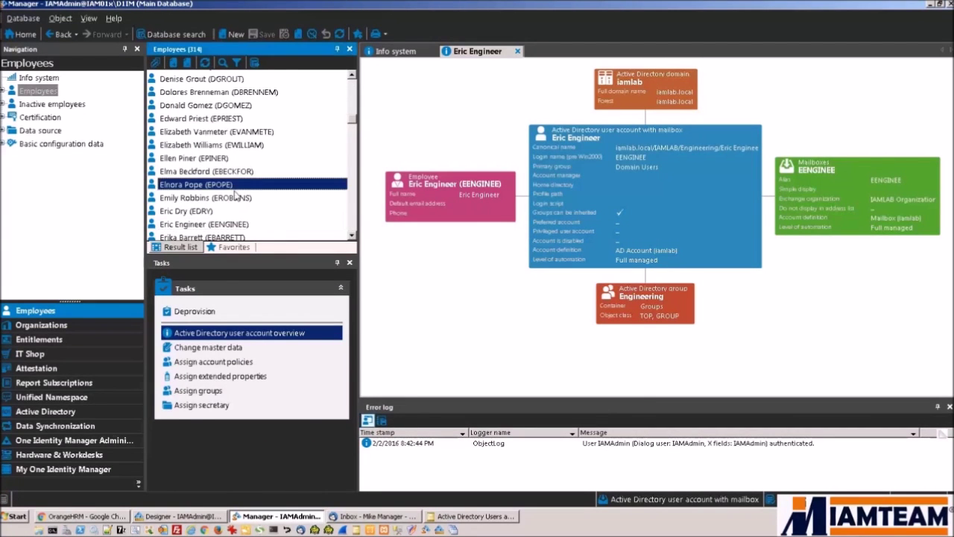
text(peter)
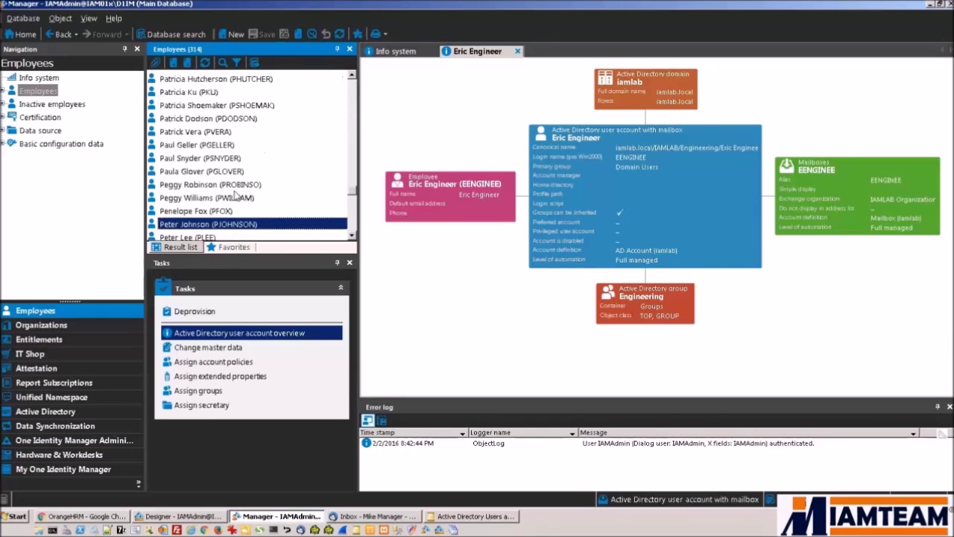
scroll(235, 195, down, 2)
click(213, 181)
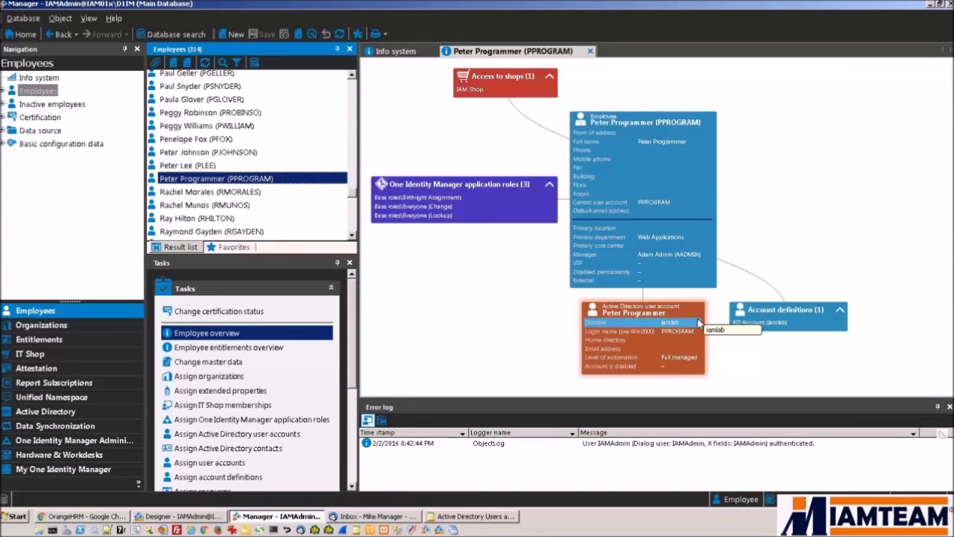
- Examine the second employee's Active Directory account and its general master data, including the account expiry date, and return to the account overview
double_click(656, 314)
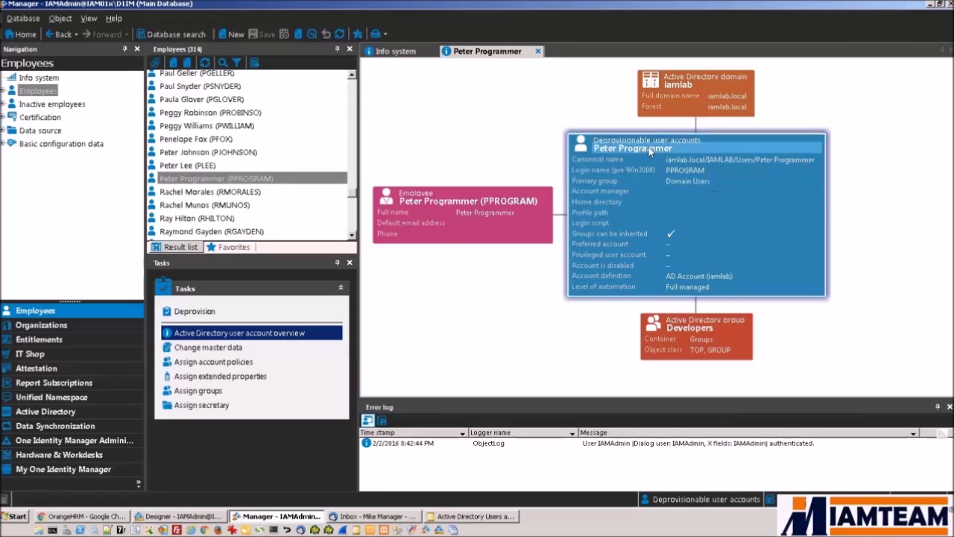
double_click(650, 149)
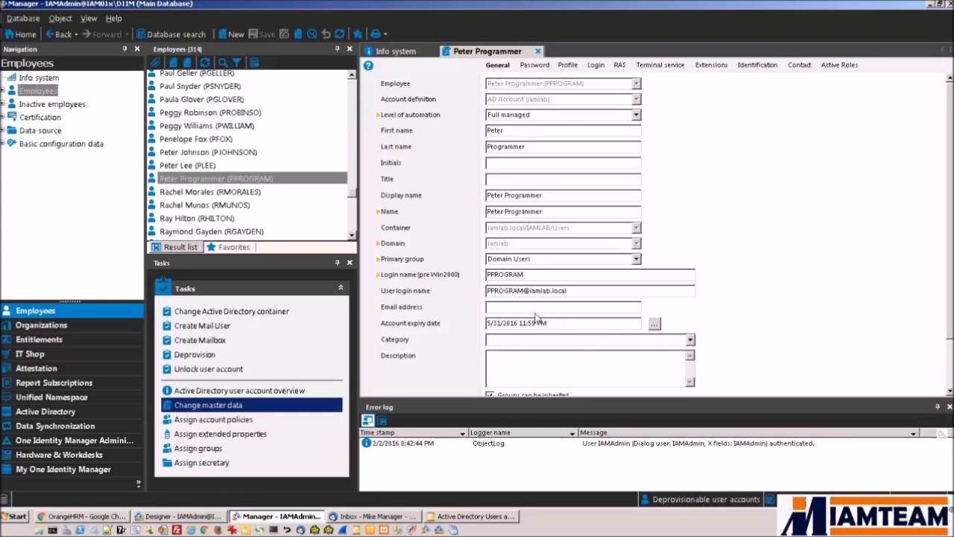
click(58, 34)
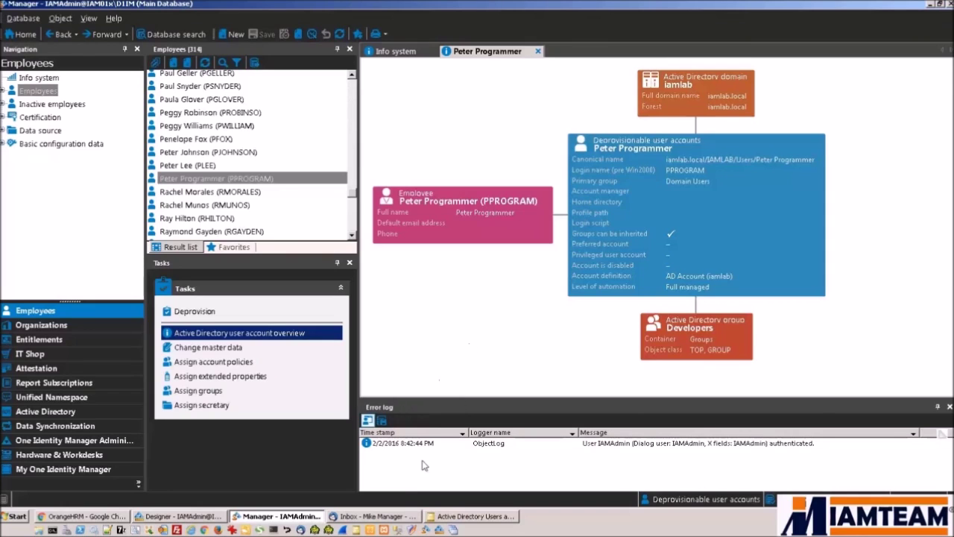
- Switch to the mail client and read the new ADS user account and login data notifications in the first employee's manager's inbox
click(387, 516)
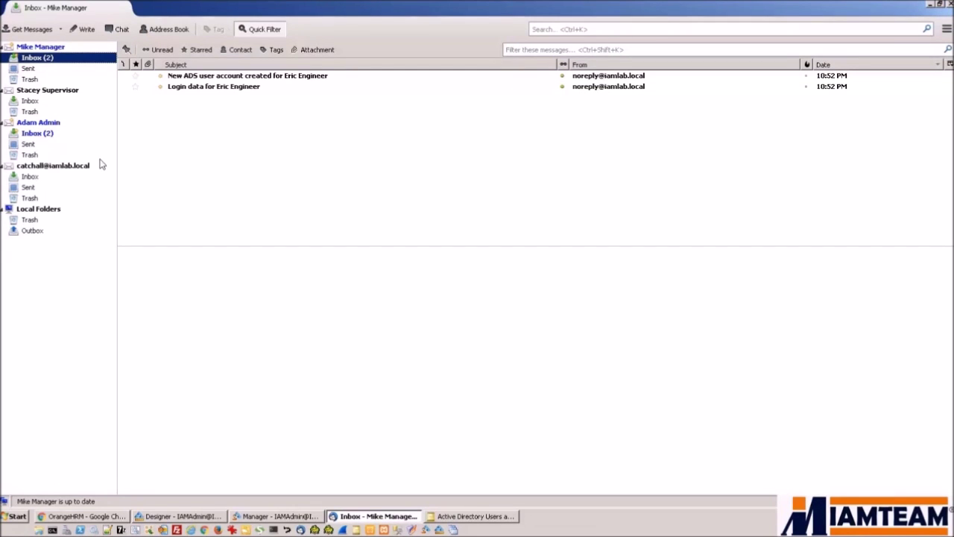
click(273, 78)
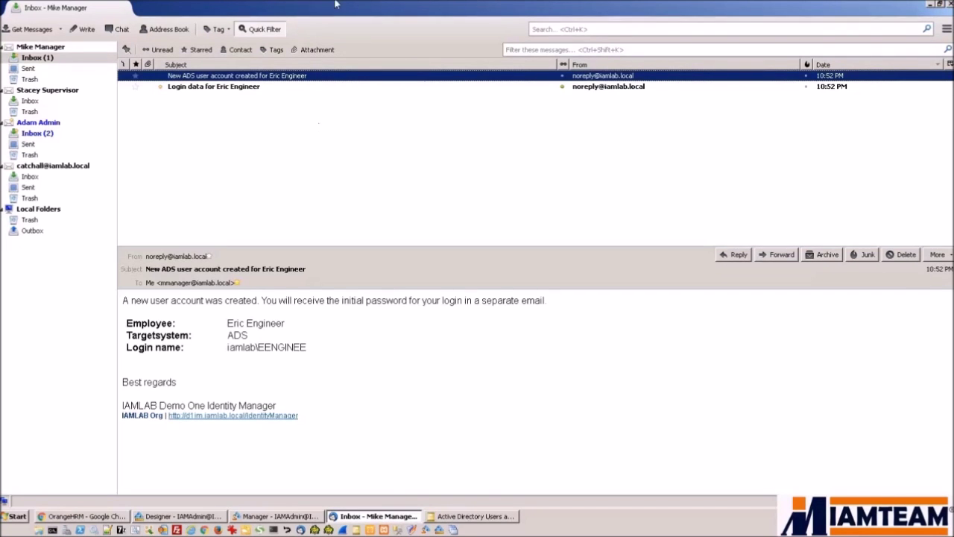
click(260, 90)
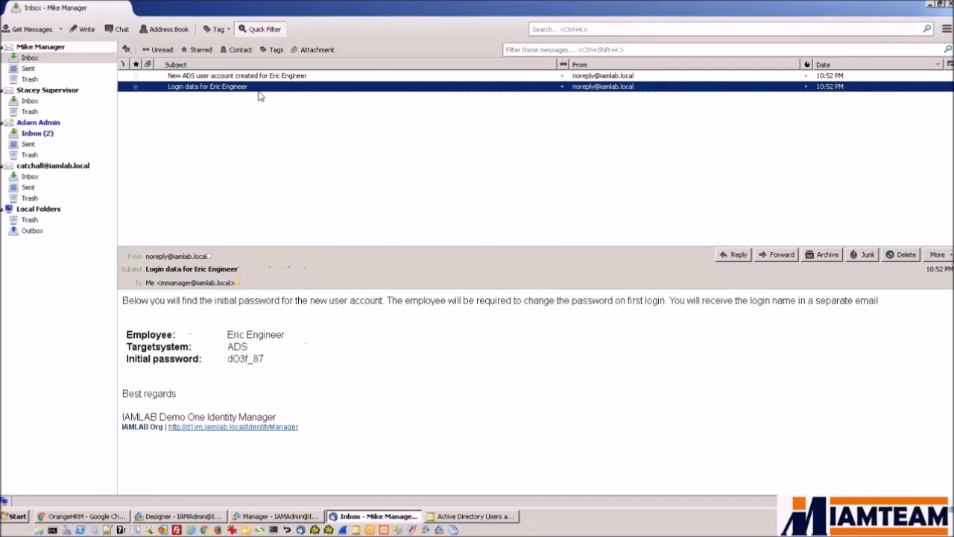